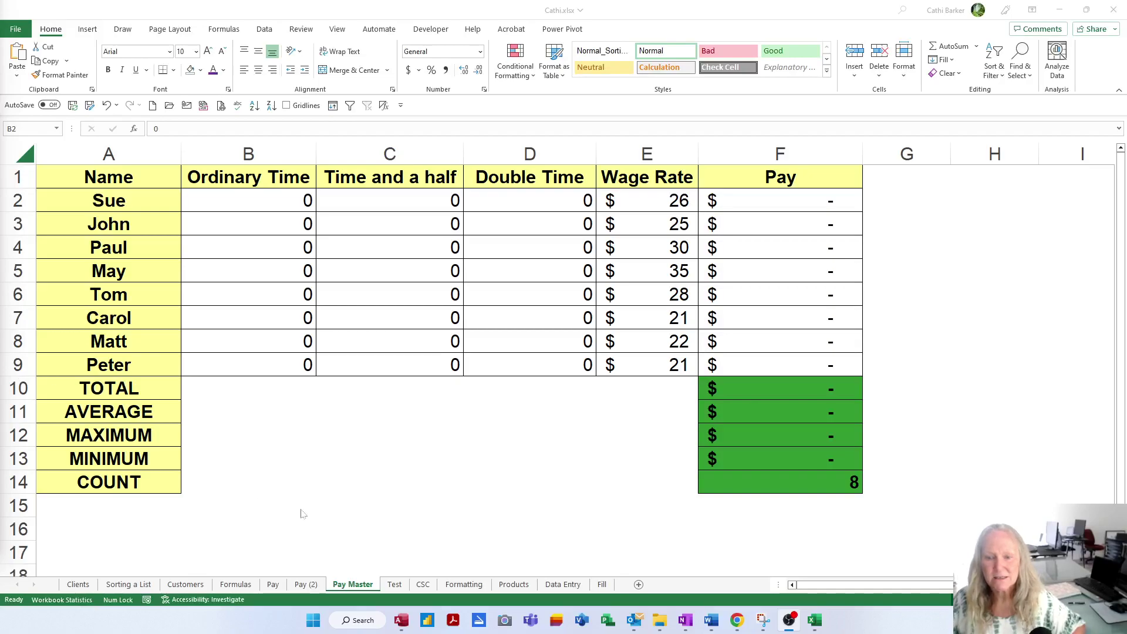
Switch to the Test sheet and zoom in on it
left_click(393, 587)
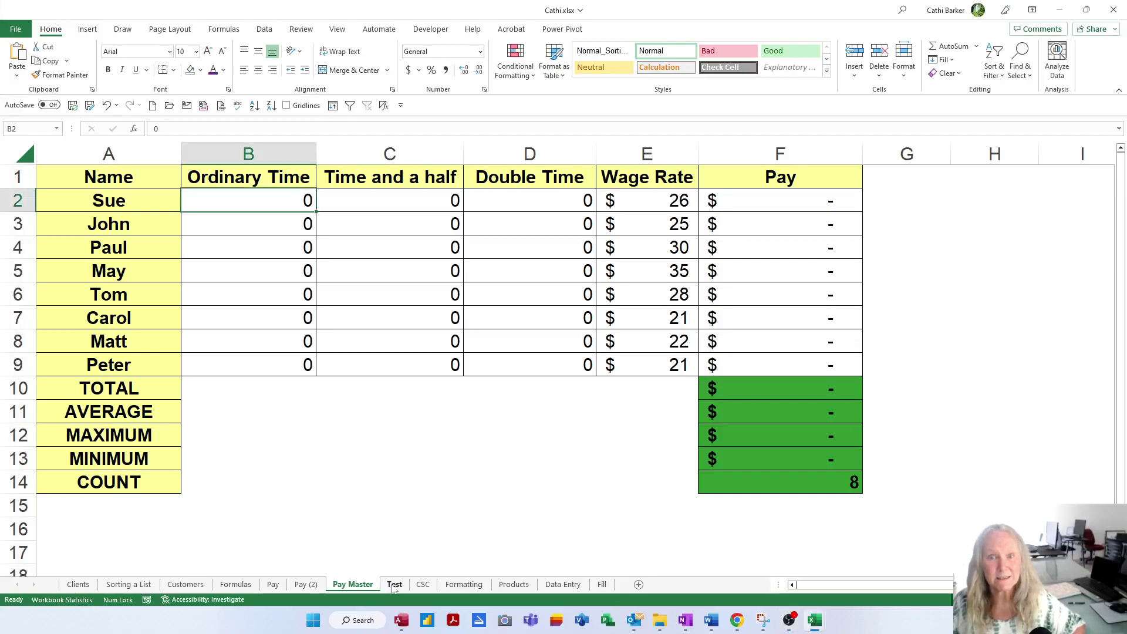
left_click(394, 584)
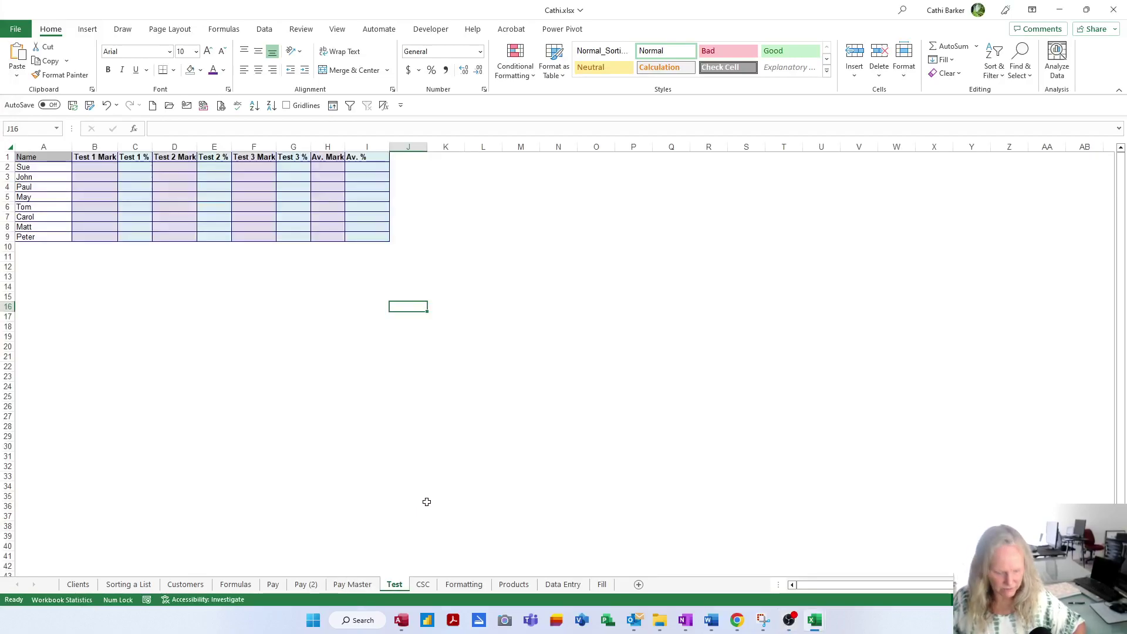
scroll(427, 497, "up", 7)
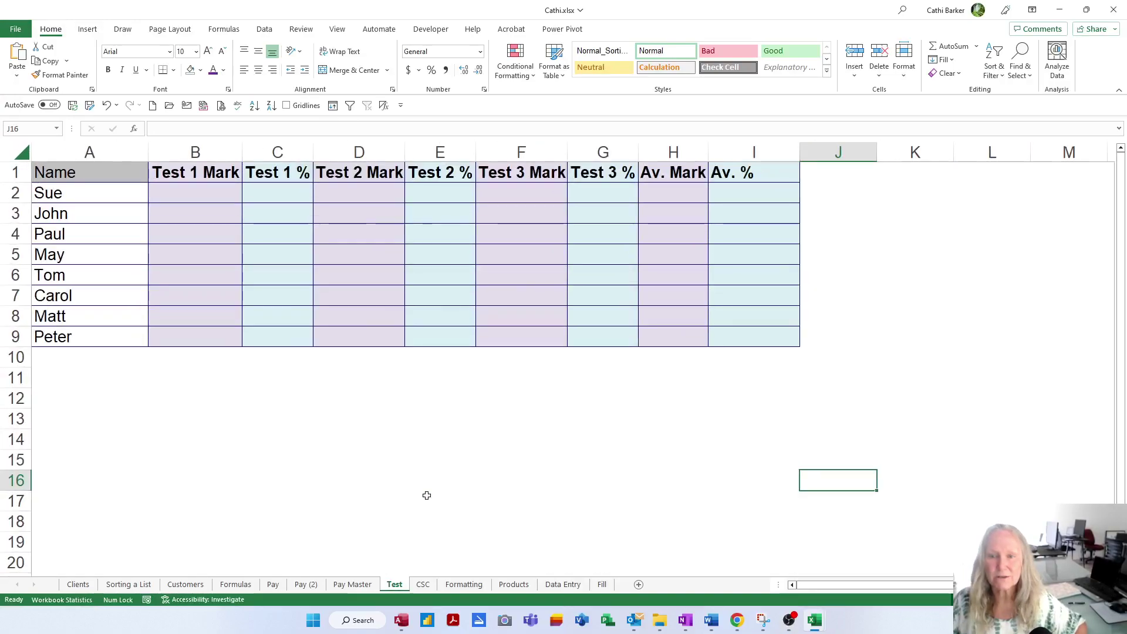
scroll(427, 495, "up", 2)
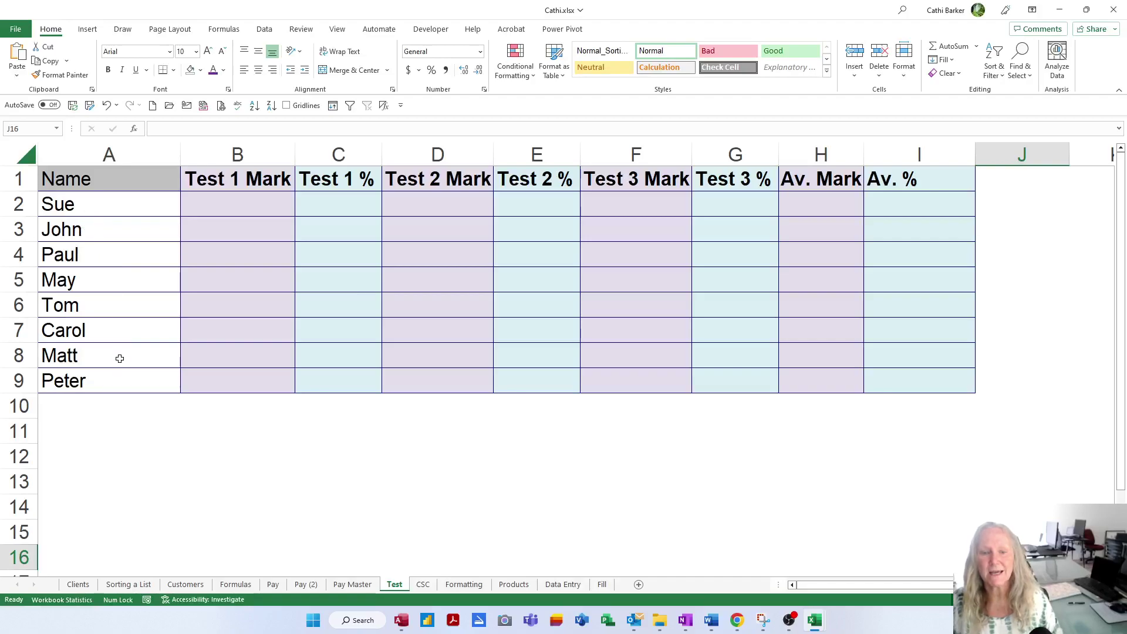
Enter Test 1 marks 43, 63, 66 and 72 in B2:B5
left_click(243, 198)
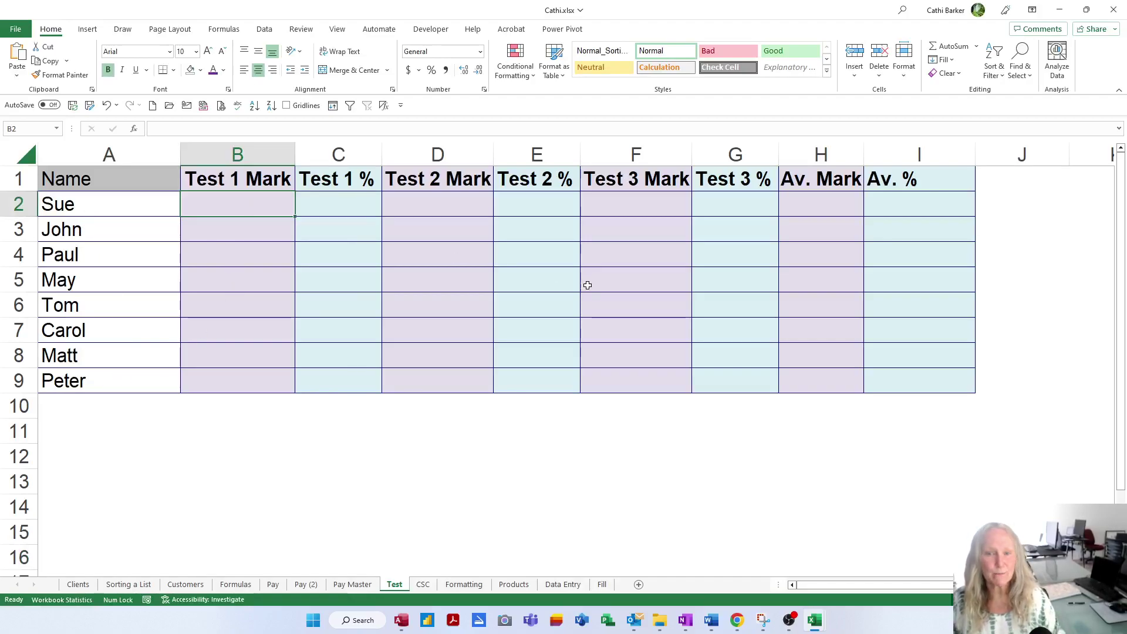
type("43")
key("Return")
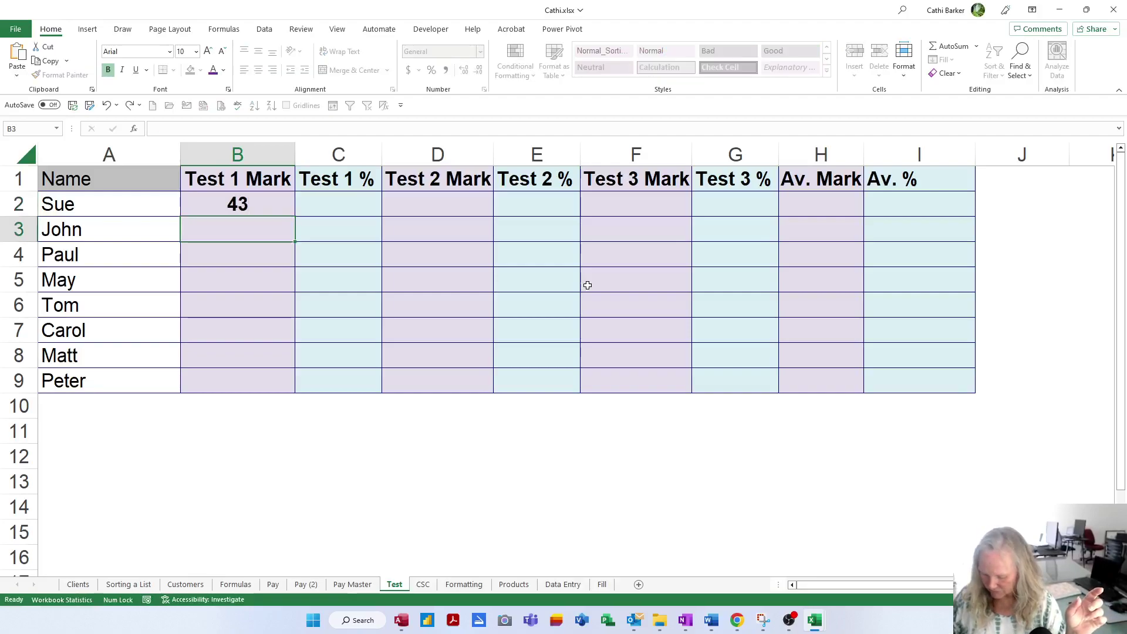
type("63")
key("Return")
type("66")
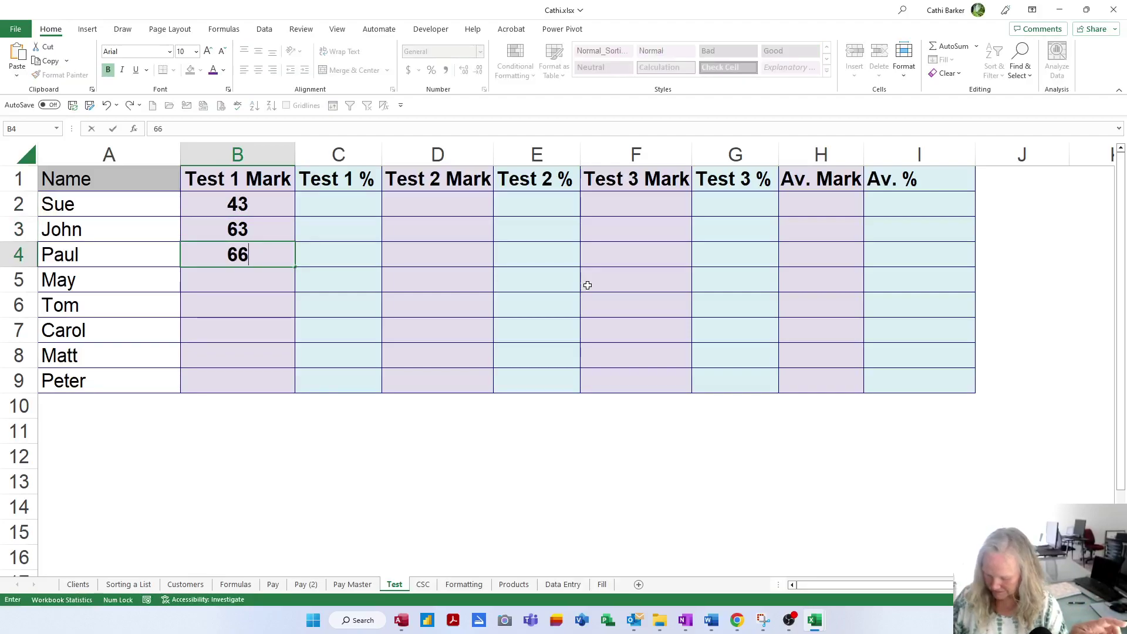
key("Return")
type("72")
key("Return")
Enter Test 1 marks 75, 42 and 61 in B6:B8, fixing a mistyped 62
type("75")
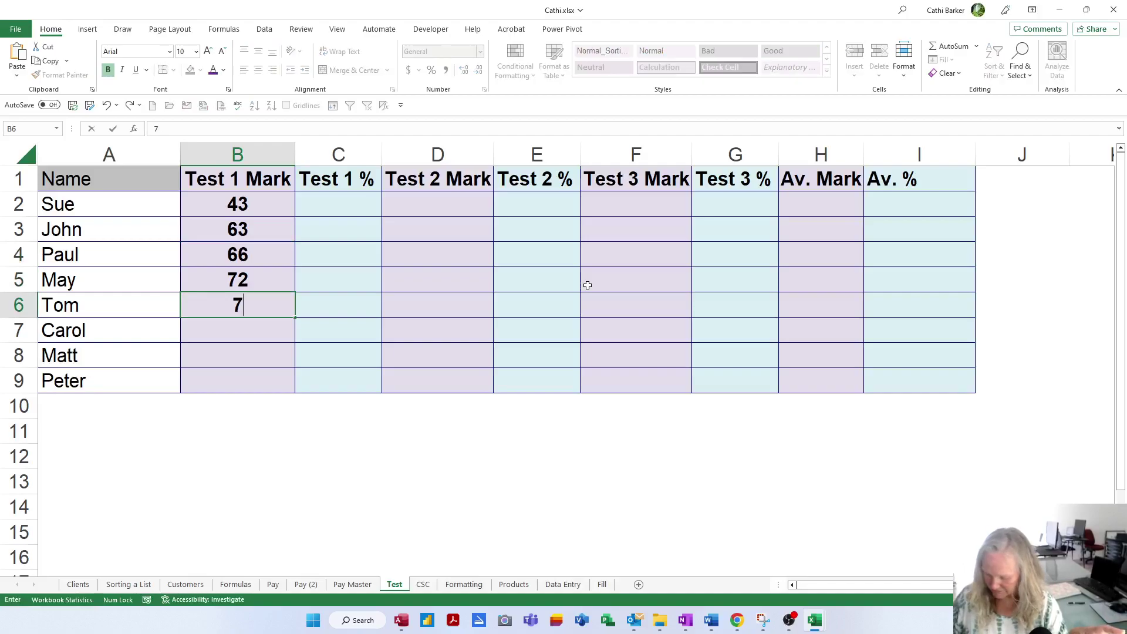
key("Return")
type("62")
key("BackSpace")
key("BackSpace")
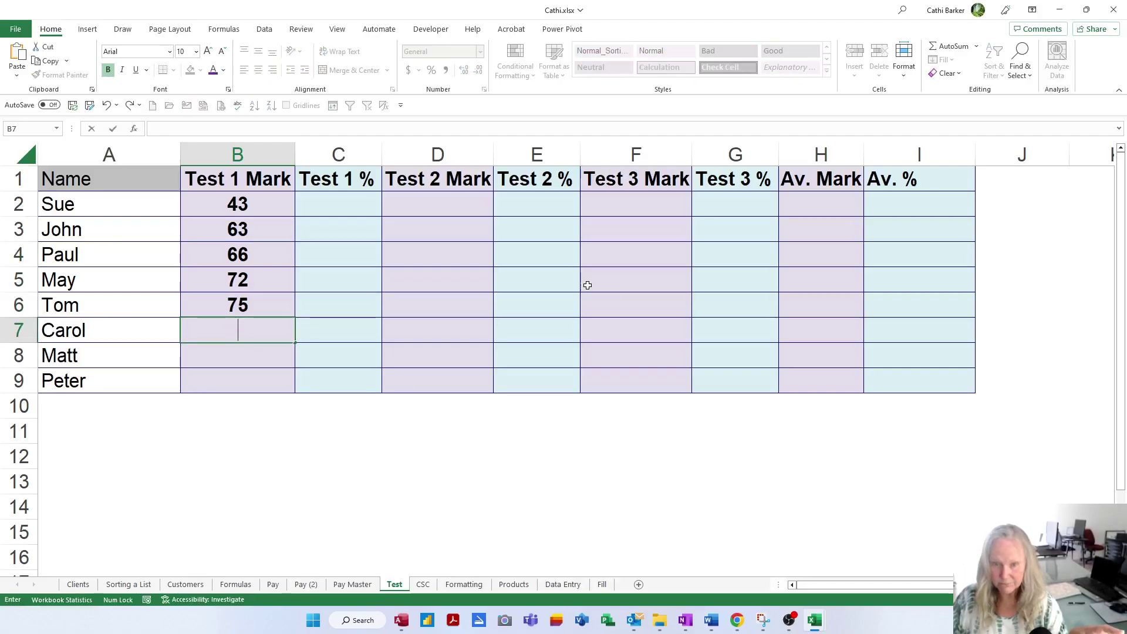
type("42")
key("Return")
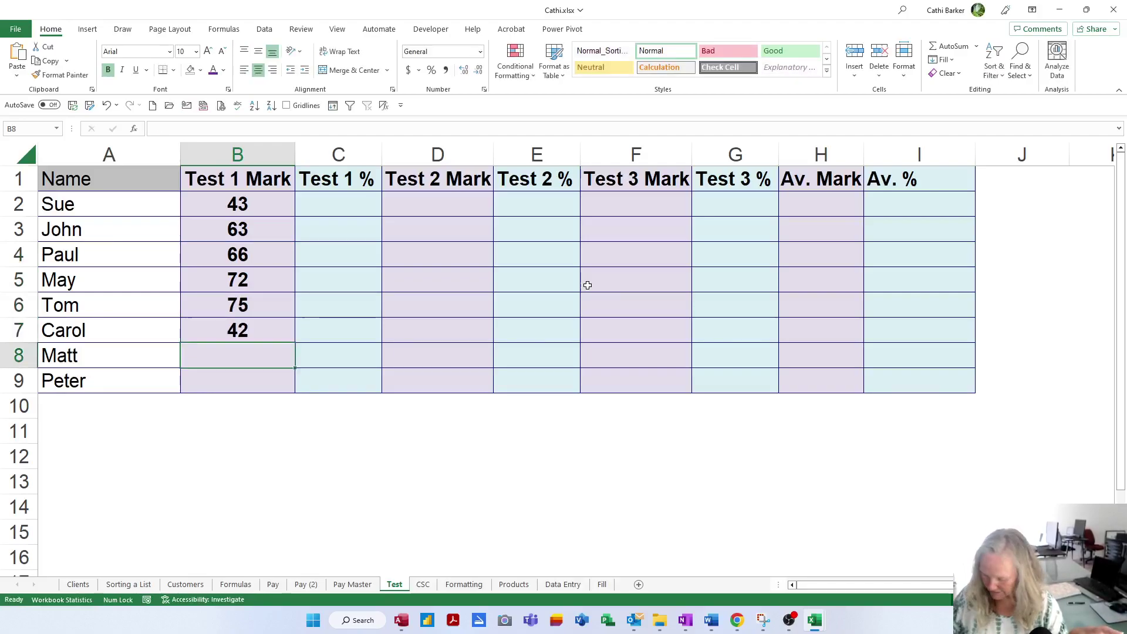
type("61")
key("Return")
key("Left")
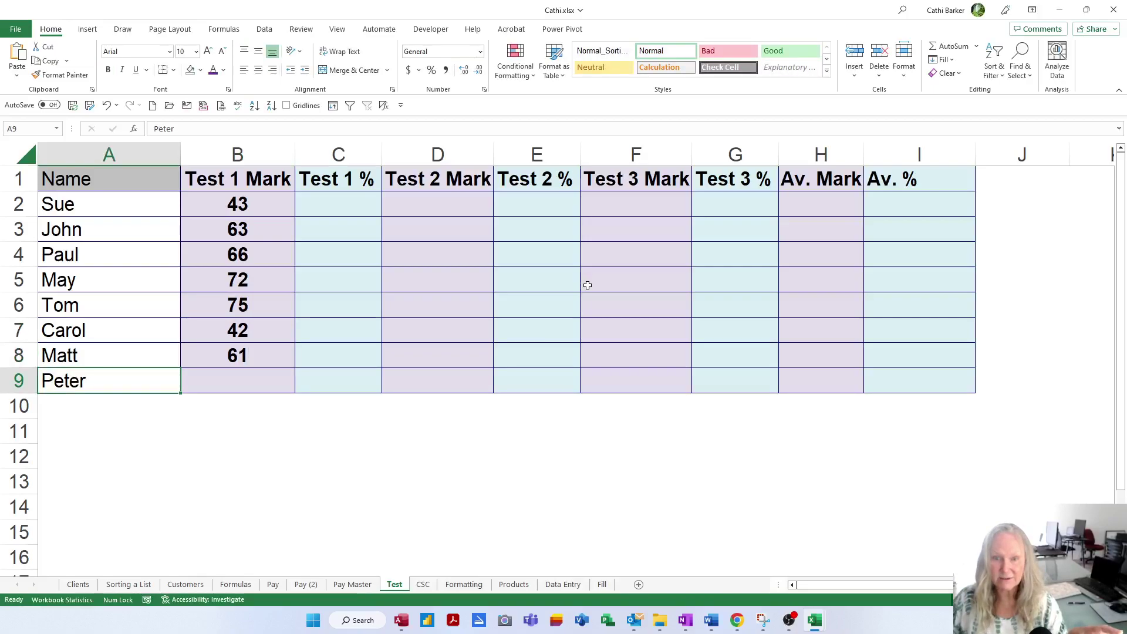
key("Right")
Finish Test 1 with 77 in B9, then enter Test 2 marks 59, 75 and 64 from D2
type("77")
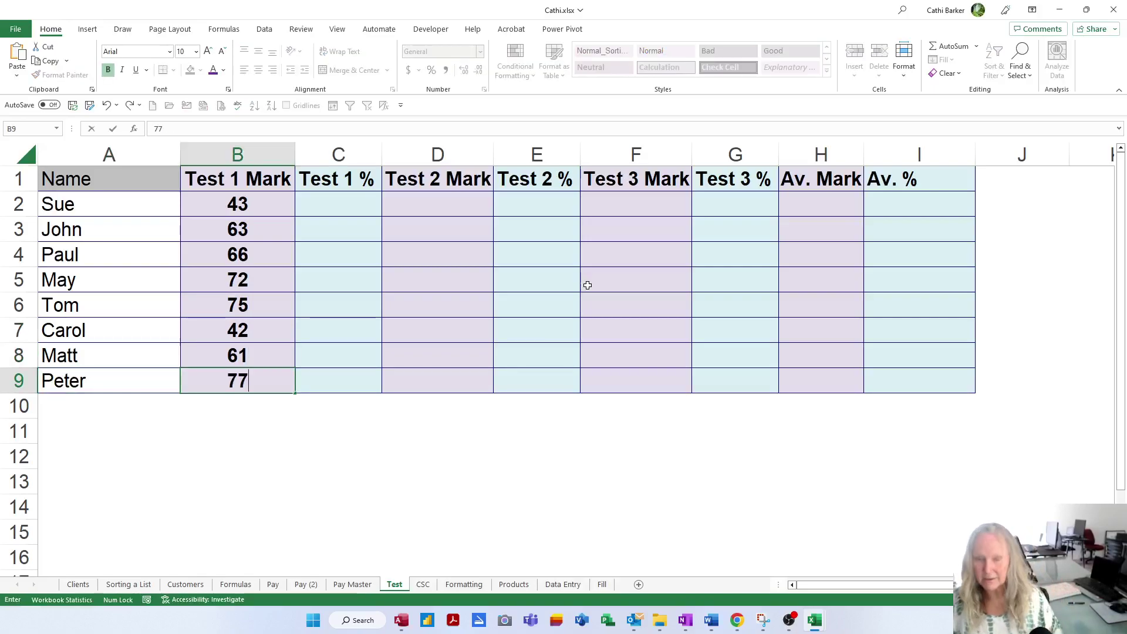
left_click(444, 198)
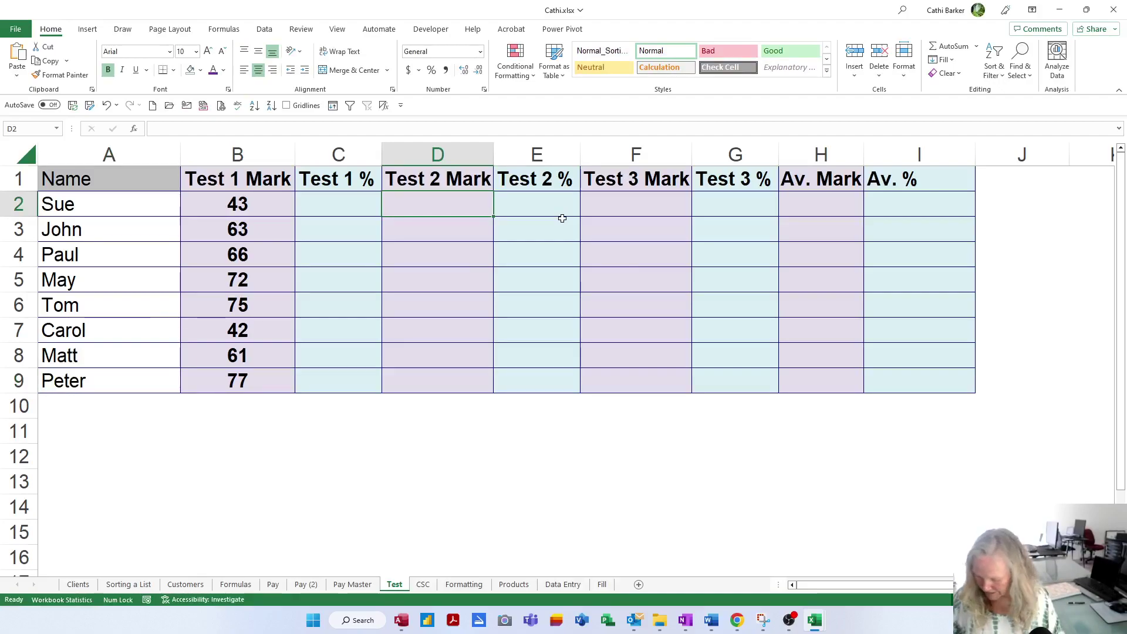
type("59")
key("Return")
type("75")
key("Return")
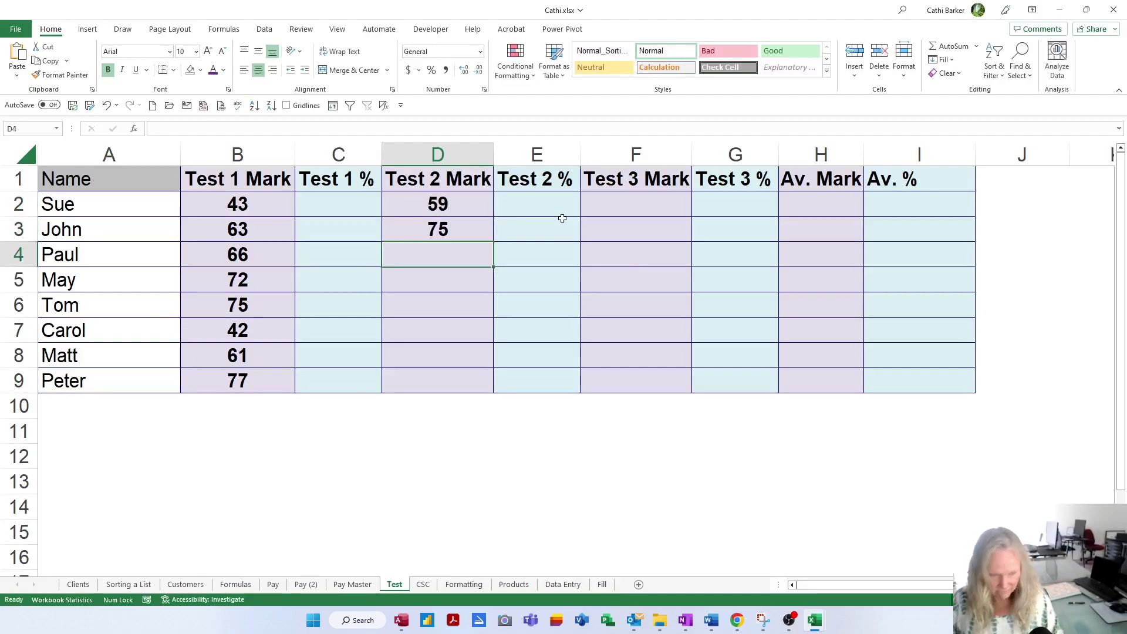
type("64")
key("Return")
Enter the remaining Test 2 marks 25, 34, 47 and 62 in D5:D8
type("25")
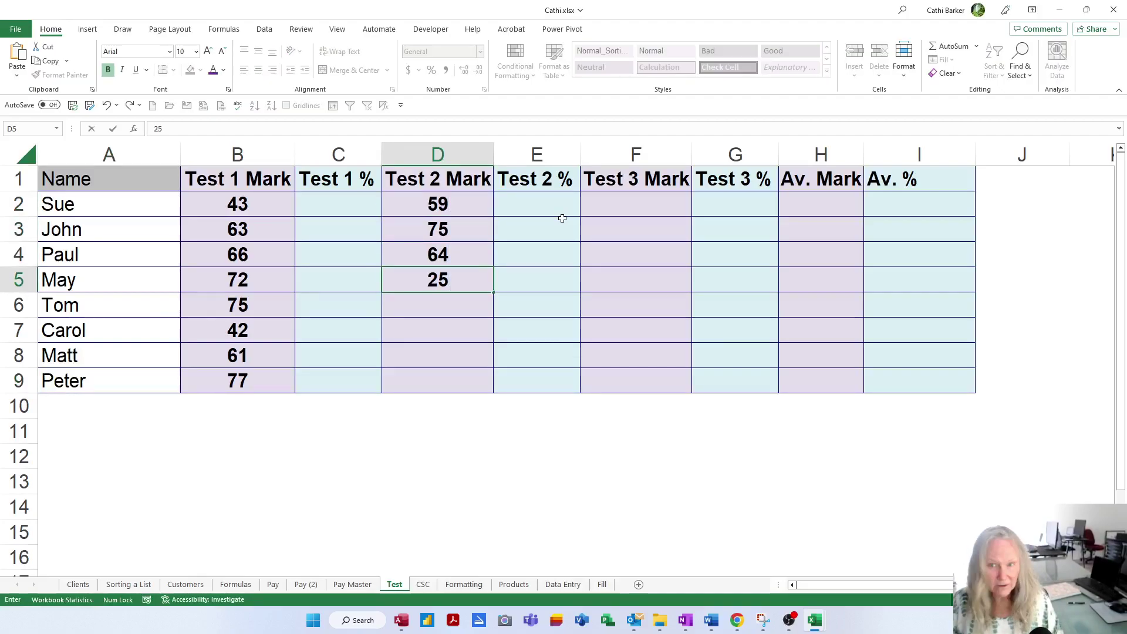
key("Return")
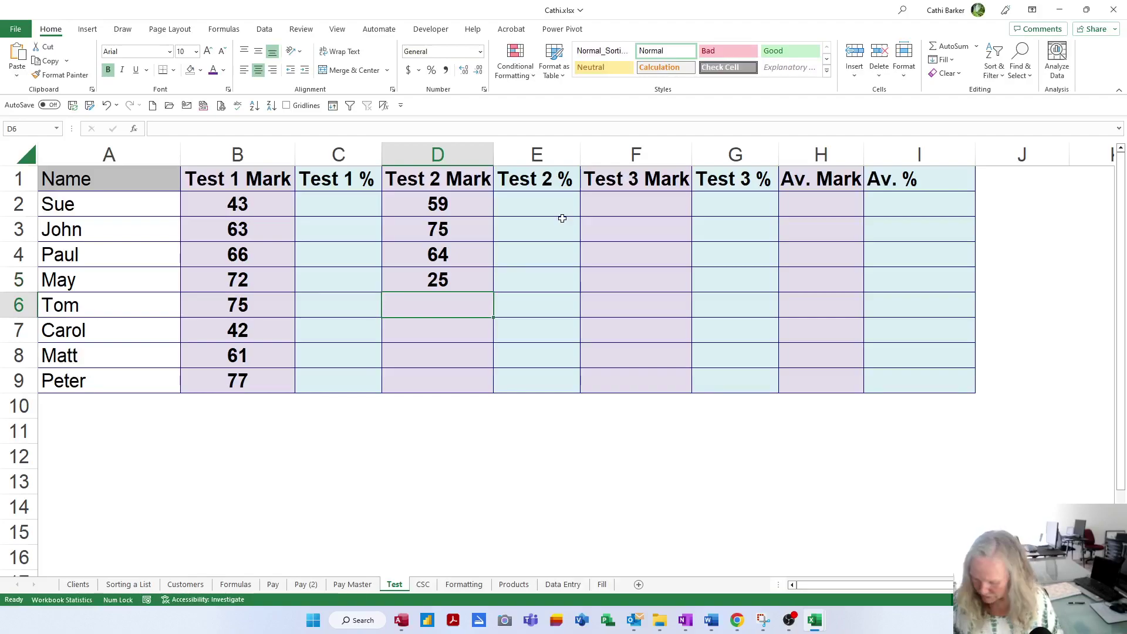
type("34")
key("Return")
type("47")
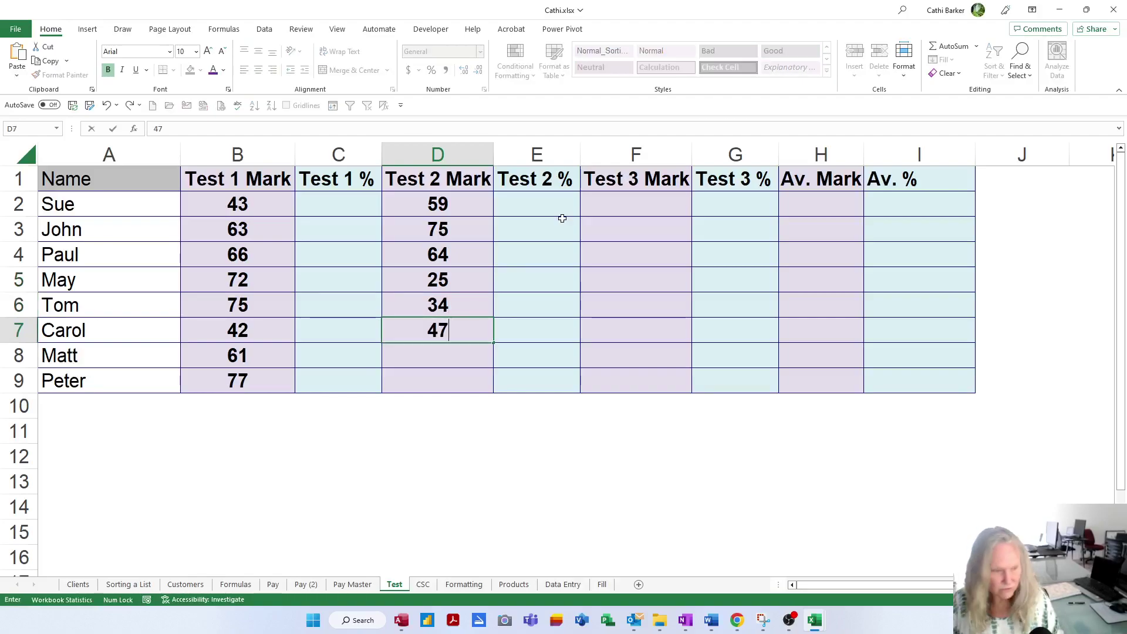
key("Return")
type("62")
key("Return")
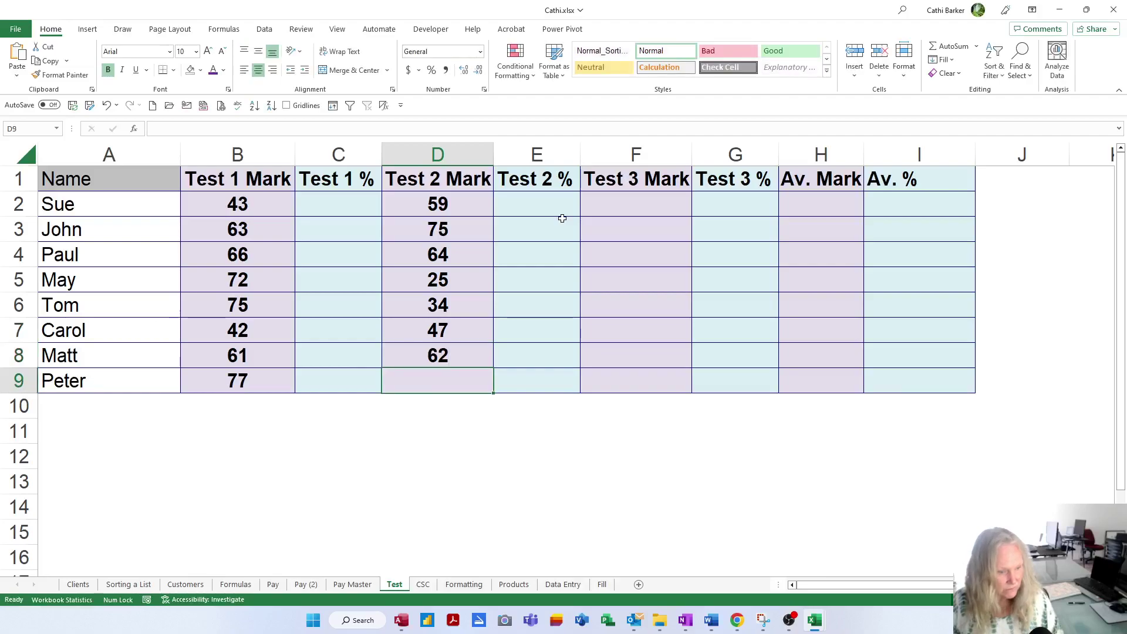
Enter 54 as the last Test 2 mark, then Test 3 marks 76, 59 and 31 from F2
type("54")
left_click(677, 199)
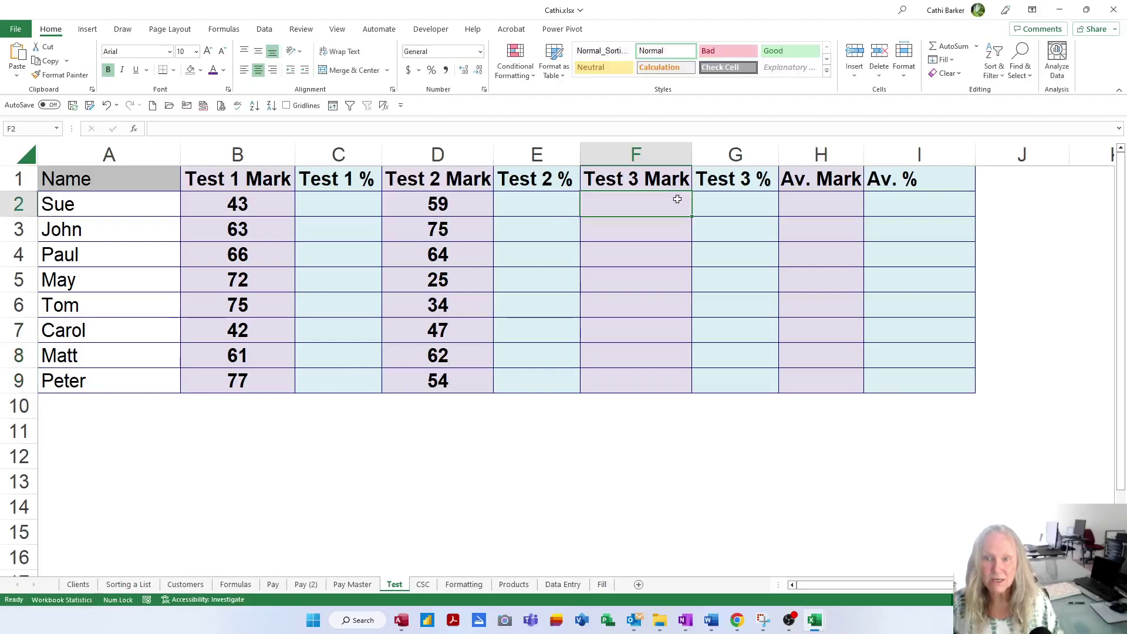
type("76")
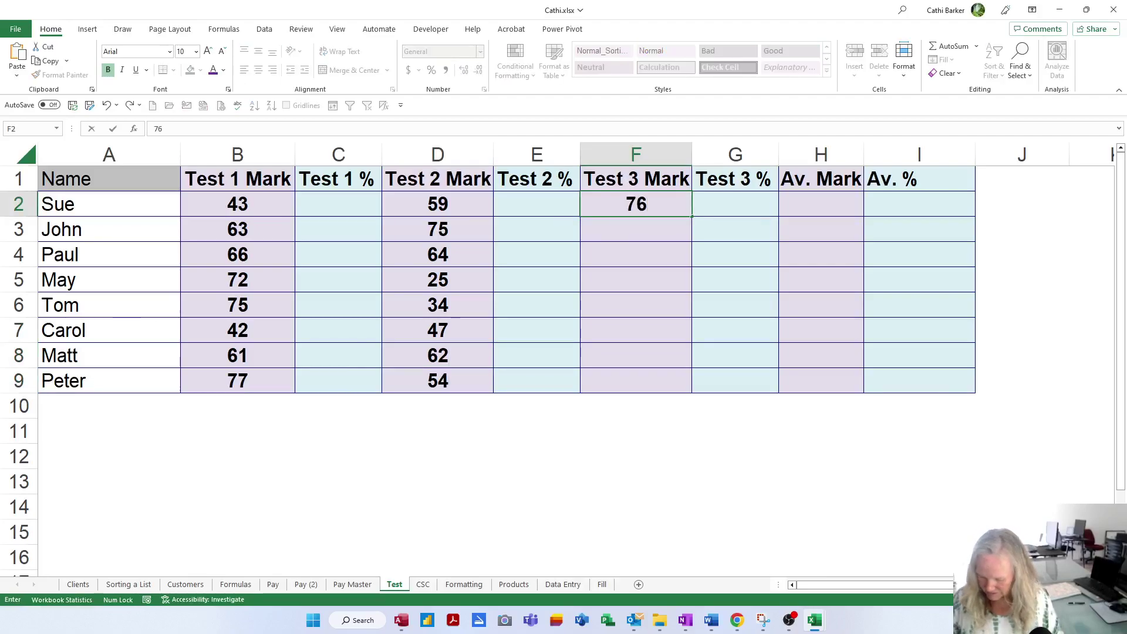
key("Return")
type("59")
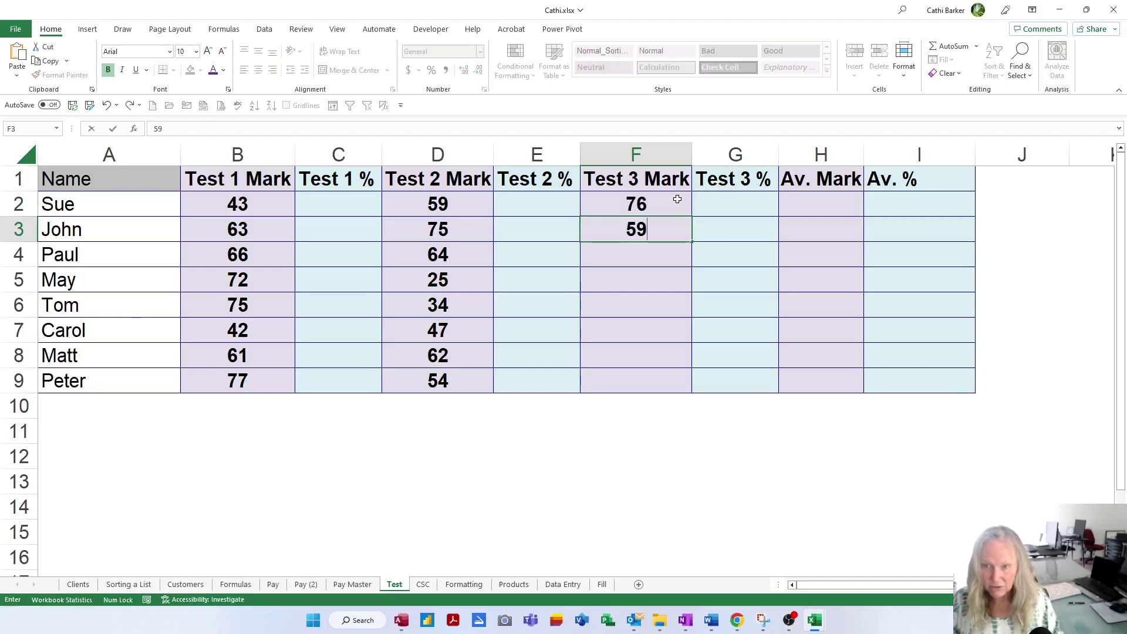
key("Return")
type("31")
key("Return")
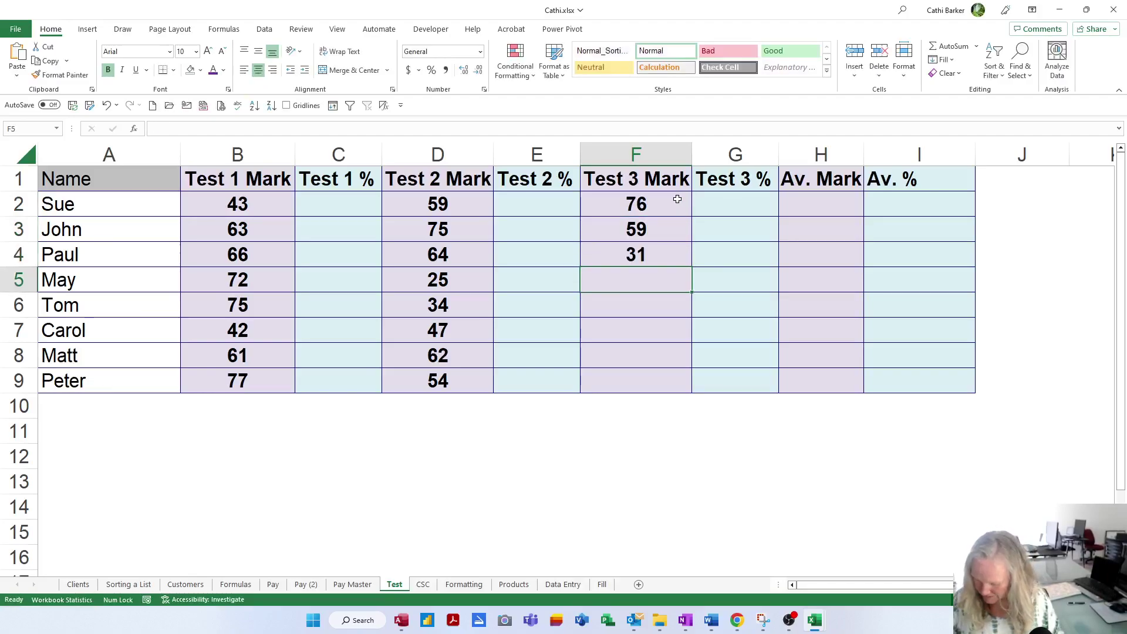
Enter Test 3 marks 38, 44, 39, 55 and 65 in F5:F9
type("38")
key("Return")
type("44")
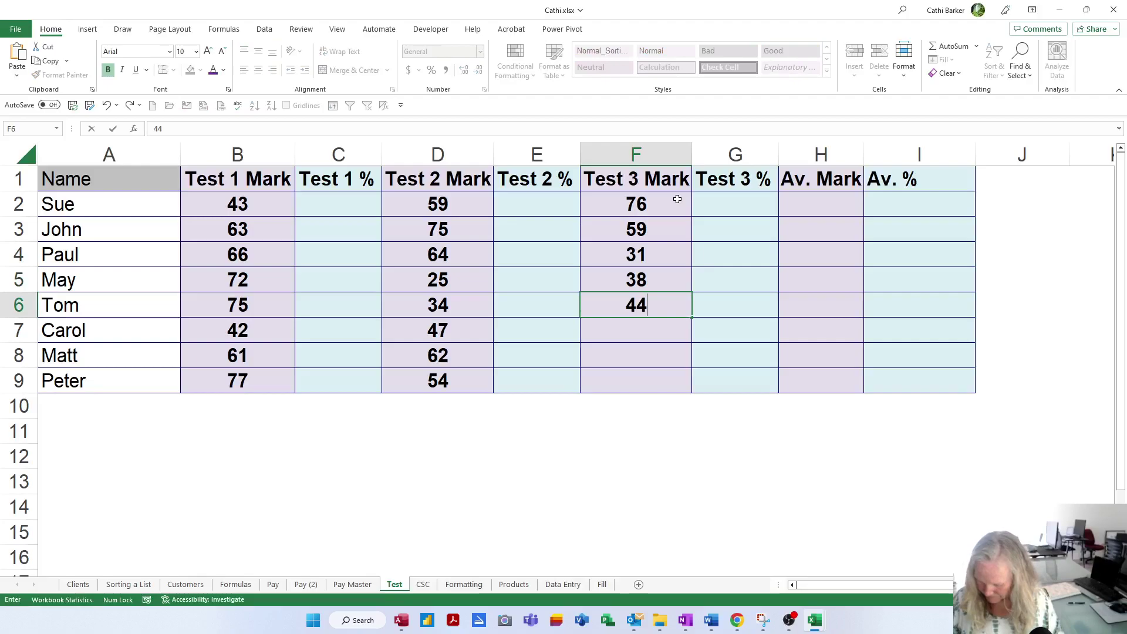
key("Return")
type("39")
key("Return")
type("55")
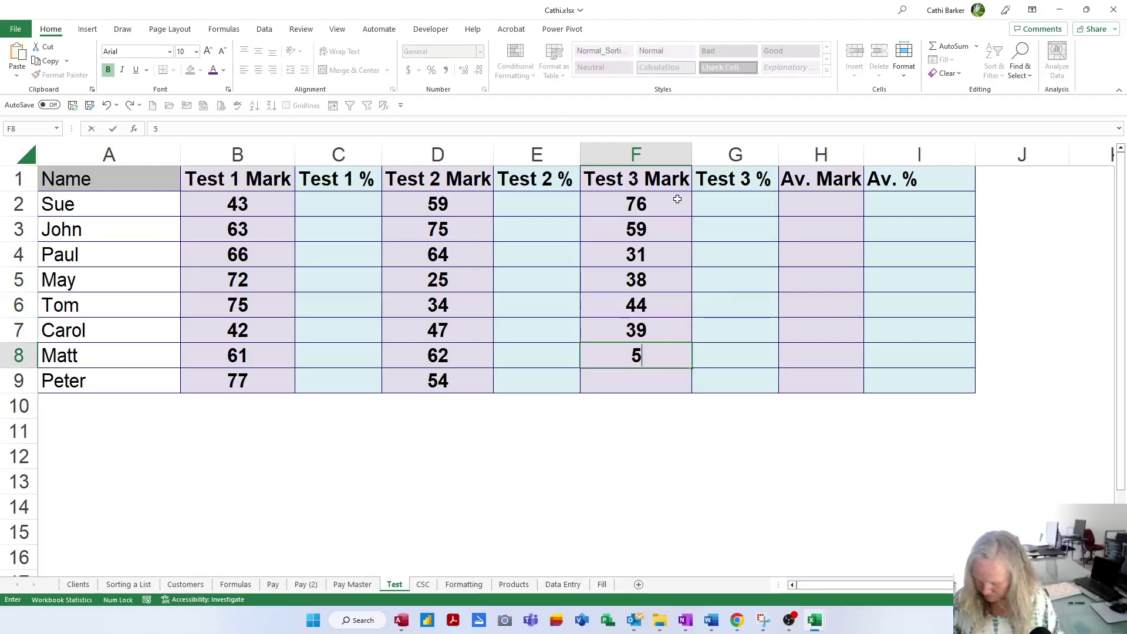
key("Return")
type("65")
key("Return")
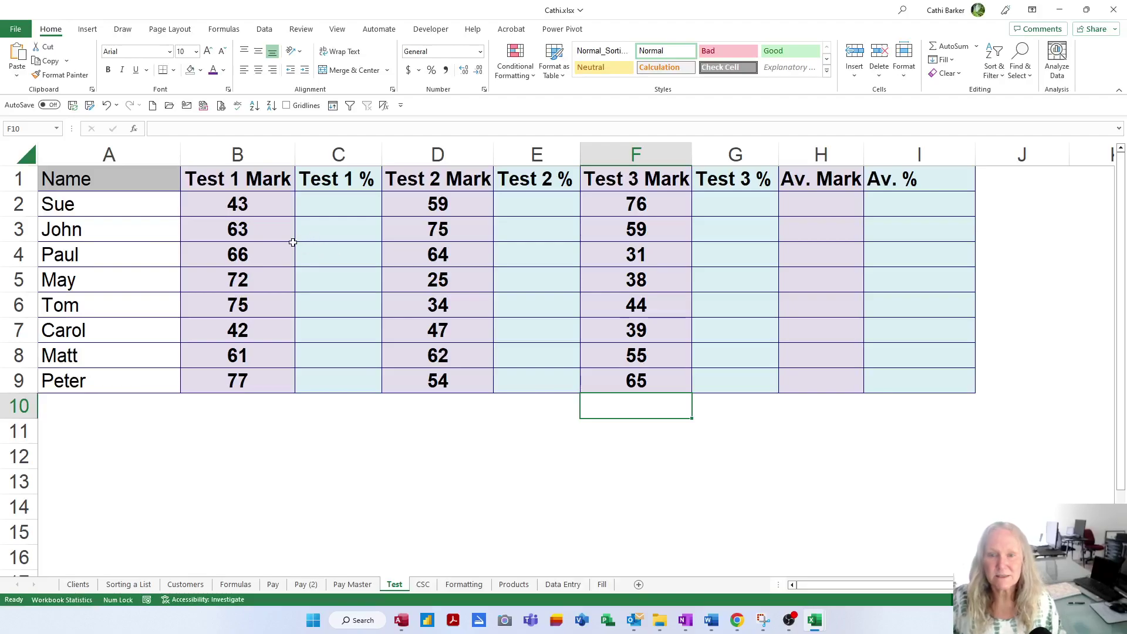
left_click(335, 201)
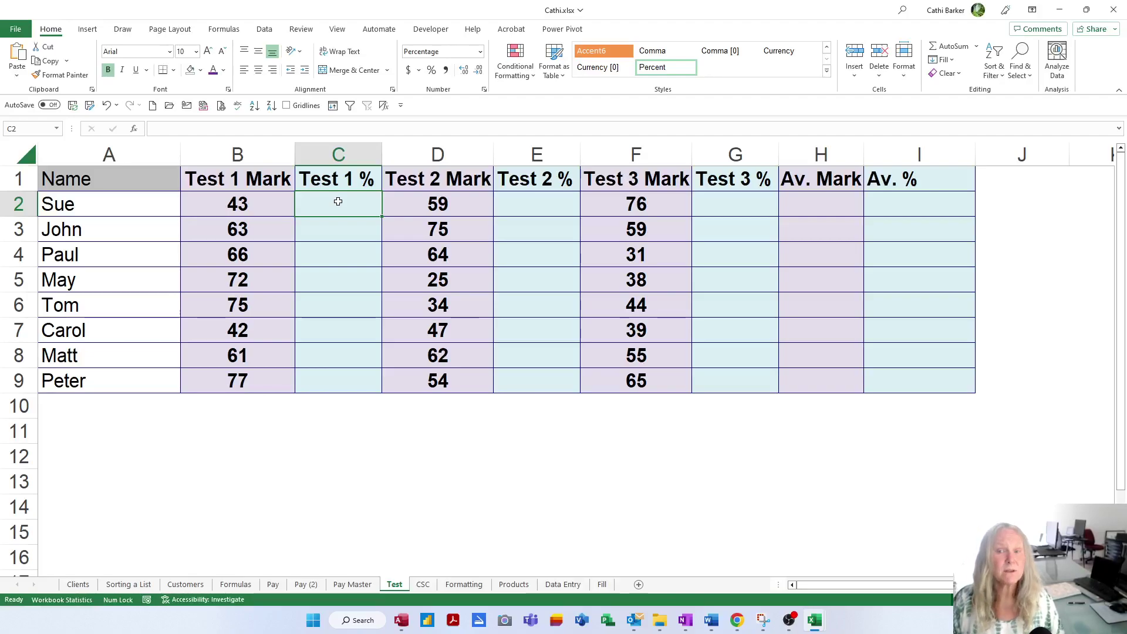
Enter =B2/77 in C2 so Sue's Test 1 % shows 56%
type("=")
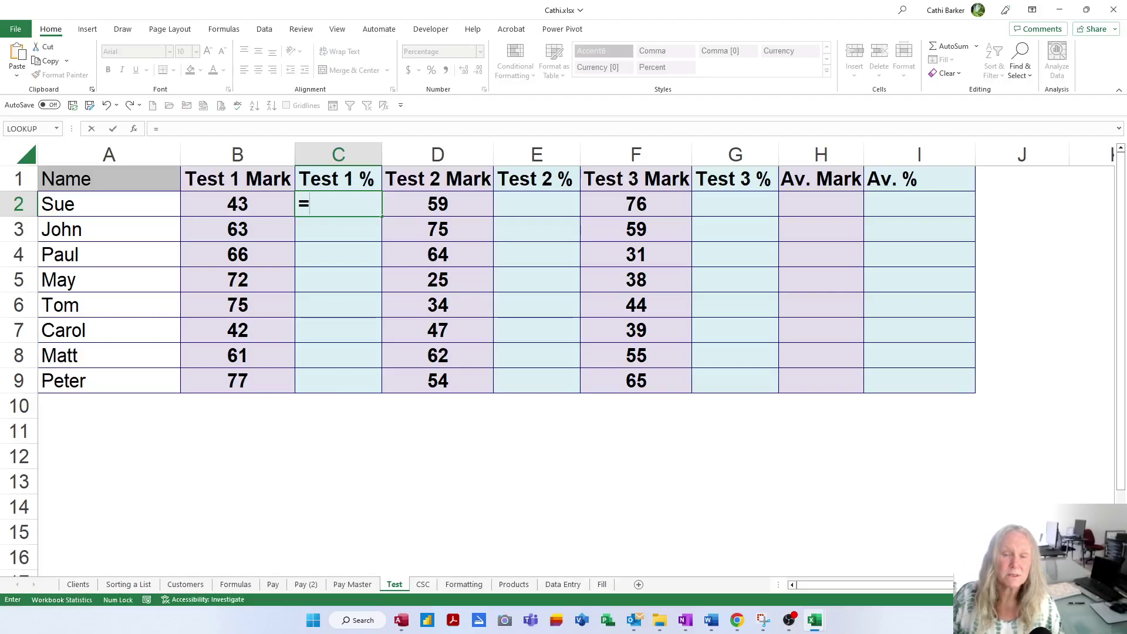
left_click(249, 209)
type("/")
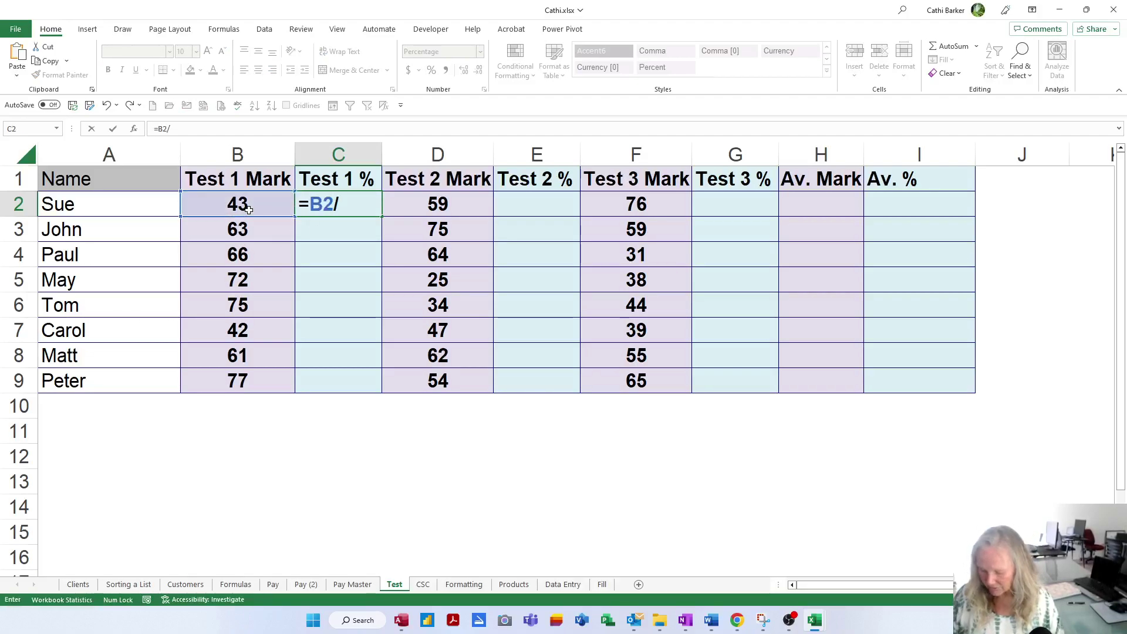
type("77")
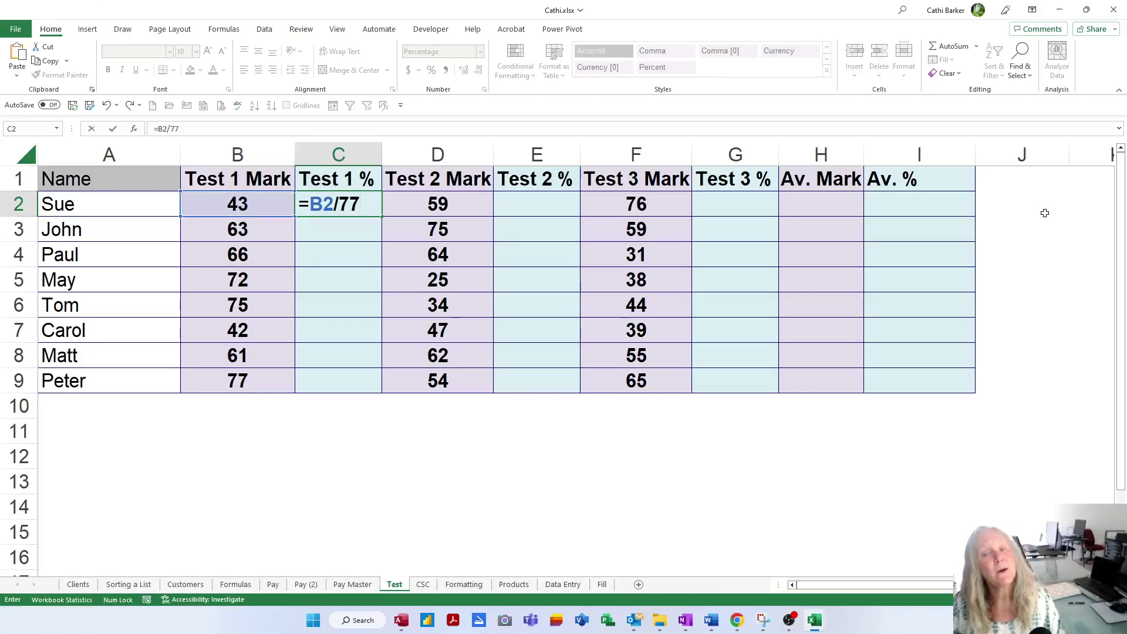
key("Return")
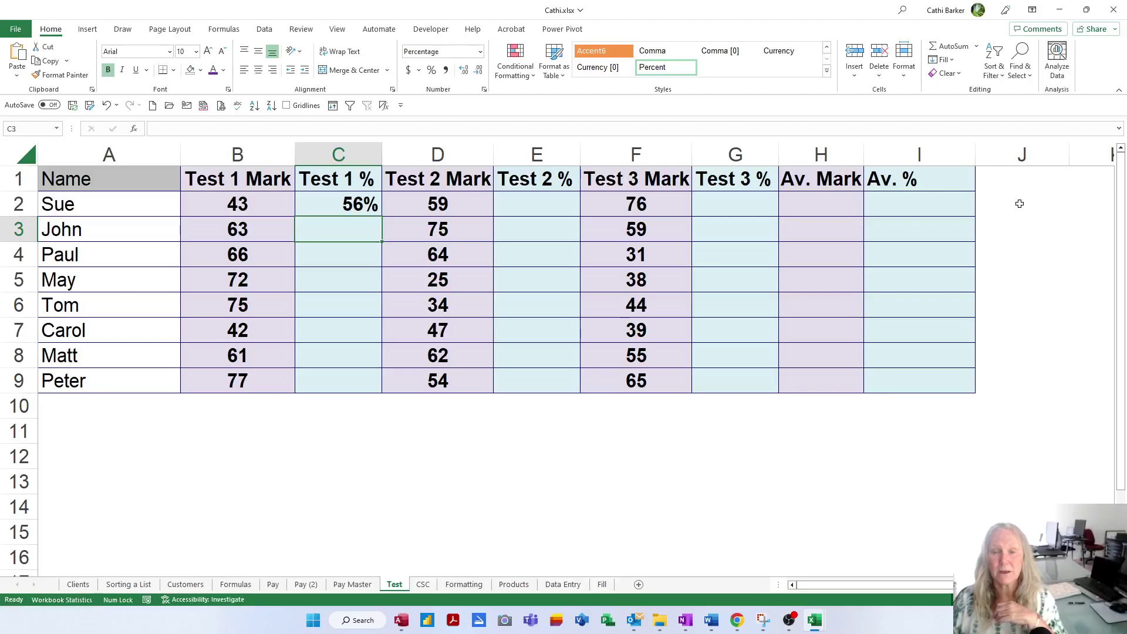
left_click(361, 200)
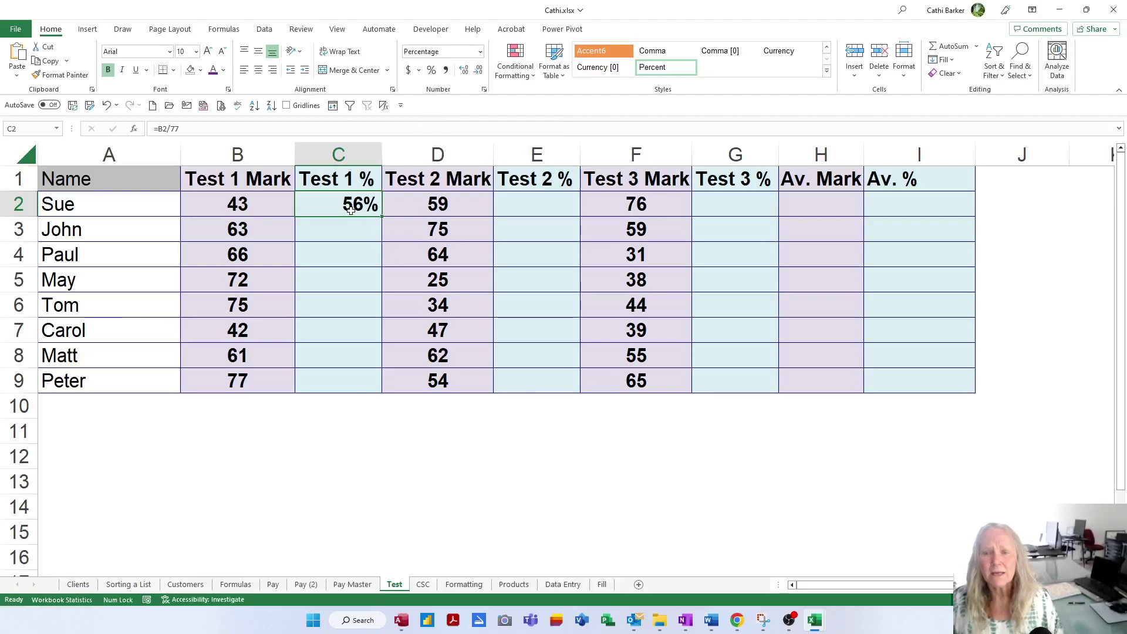
Copy the C2 formula down to C9, giving Test 1 percentages from 56% to 100%
double_click(383, 216)
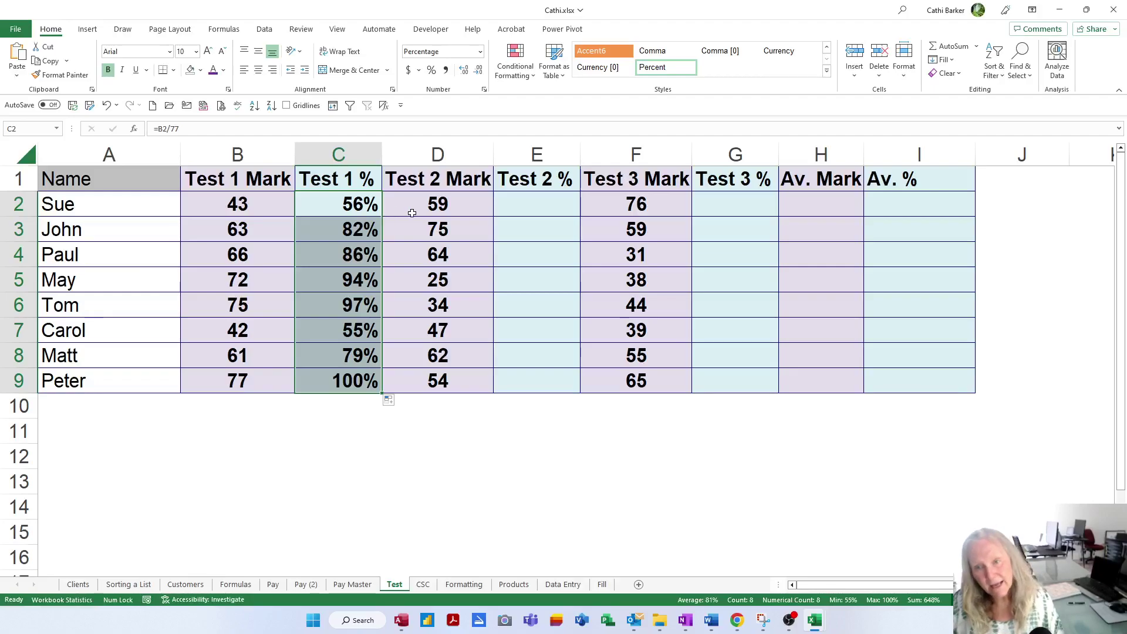
left_click(552, 207)
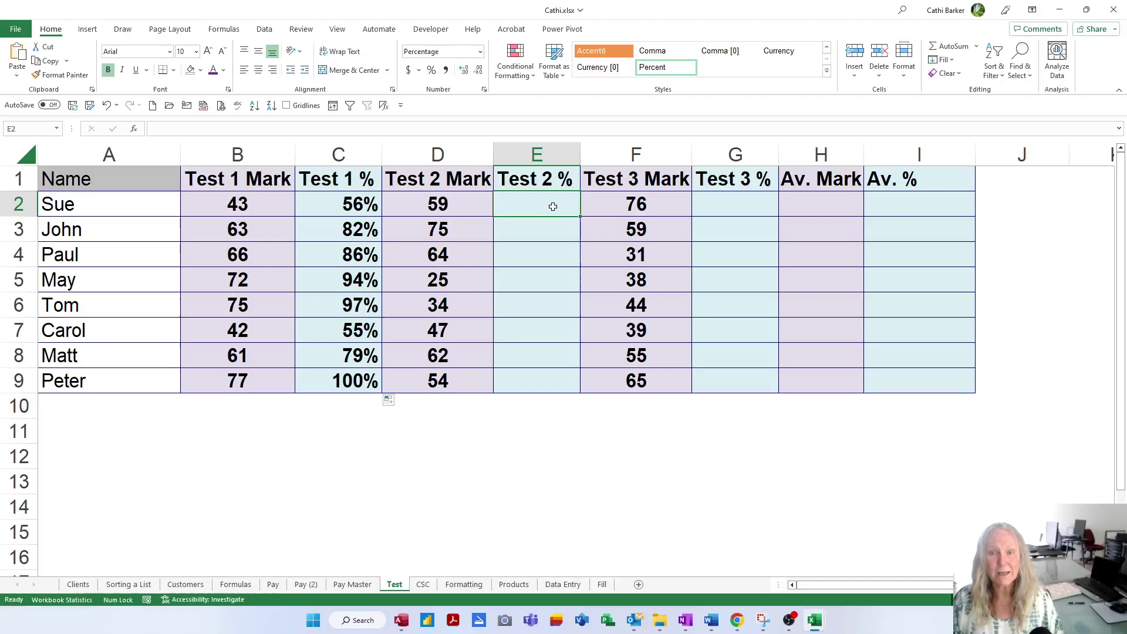
Enter =D2/77 in E2 and fill it down to E9, showing 77% to 70%
type("=")
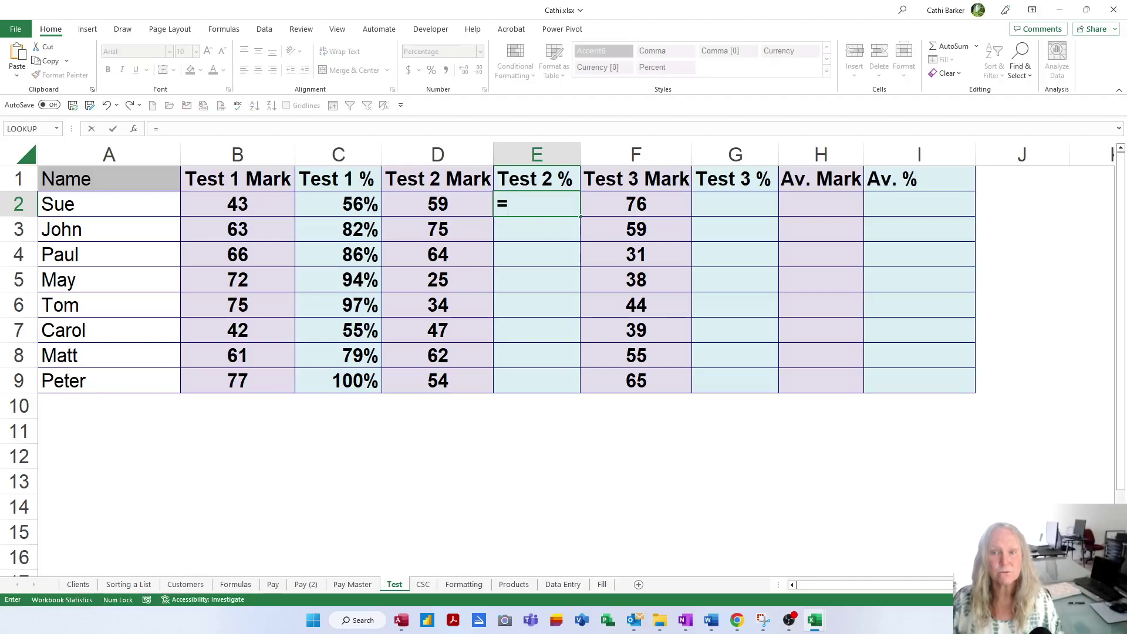
left_click(440, 200)
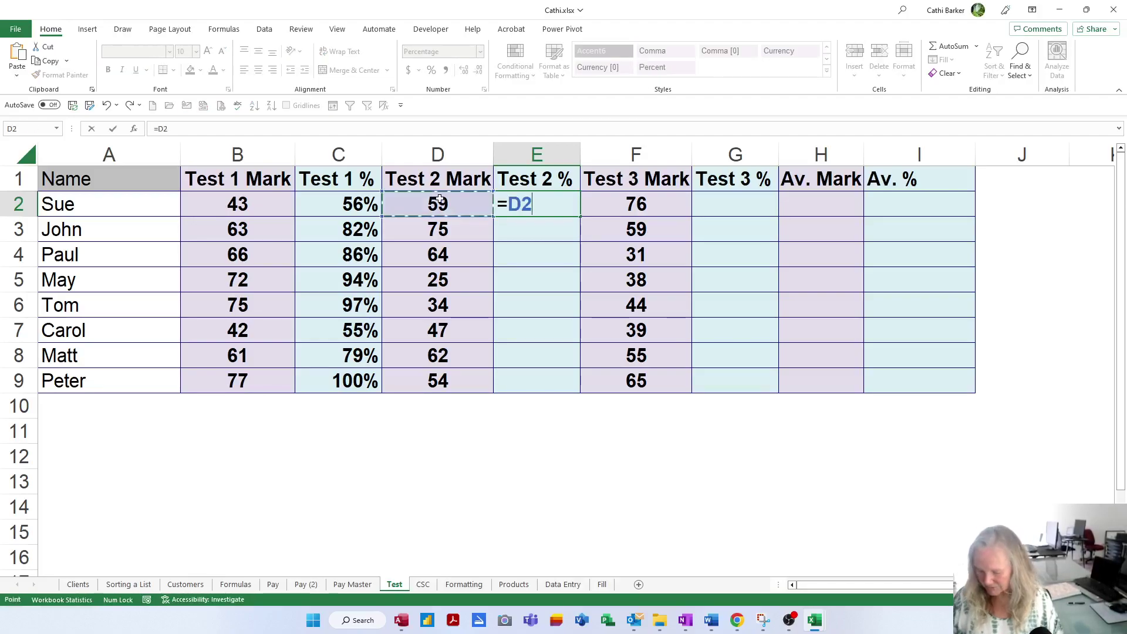
type("/77")
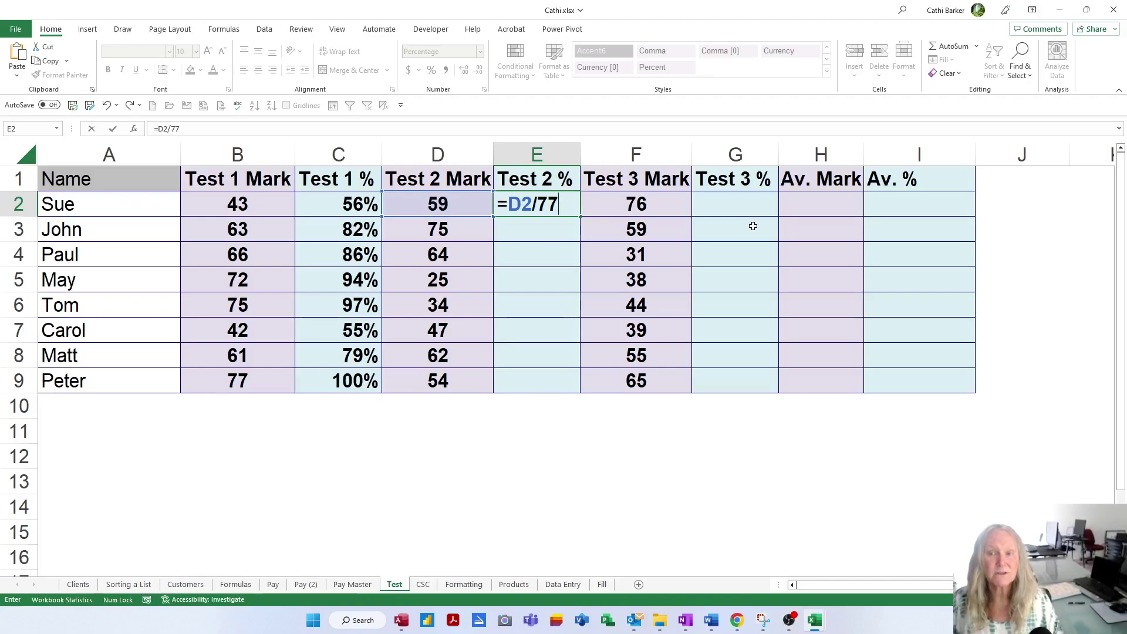
key("Return")
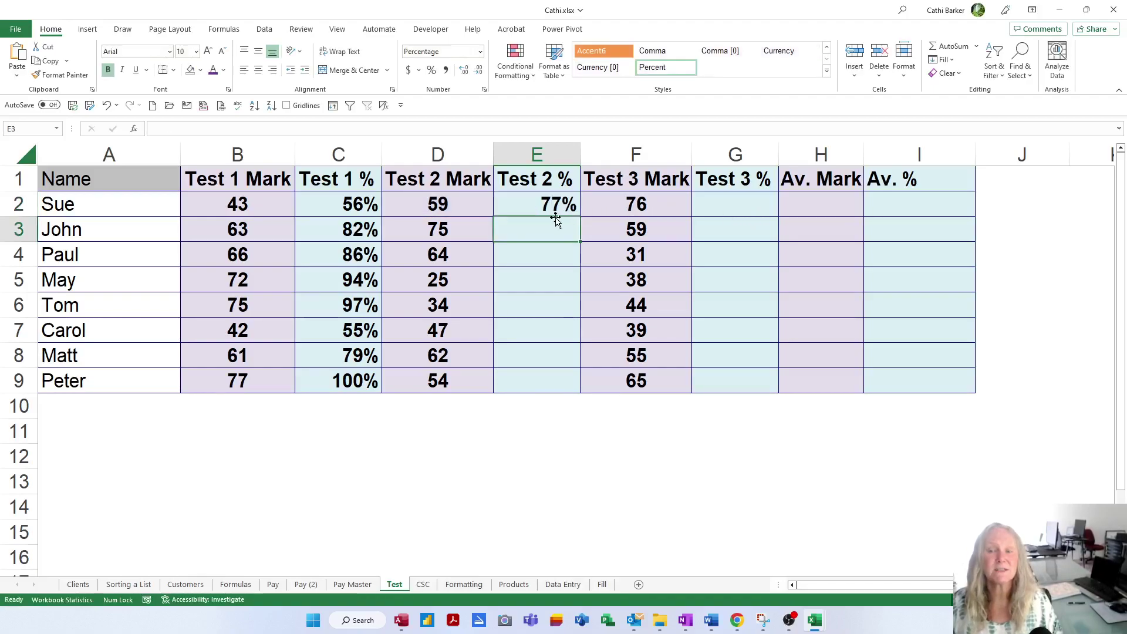
left_click(539, 203)
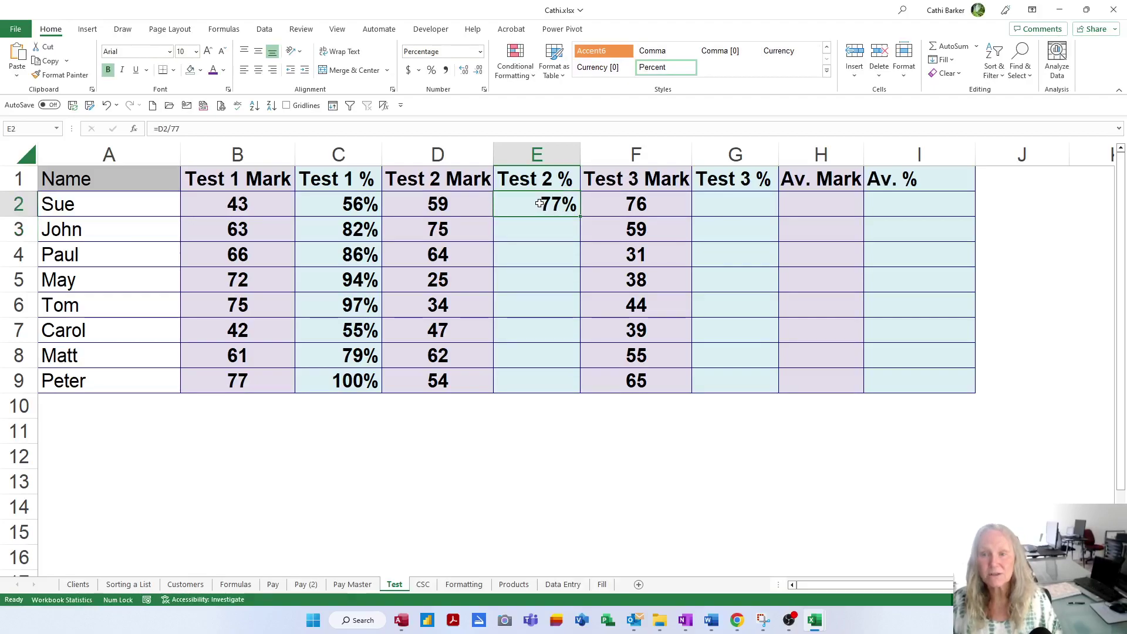
double_click(580, 216)
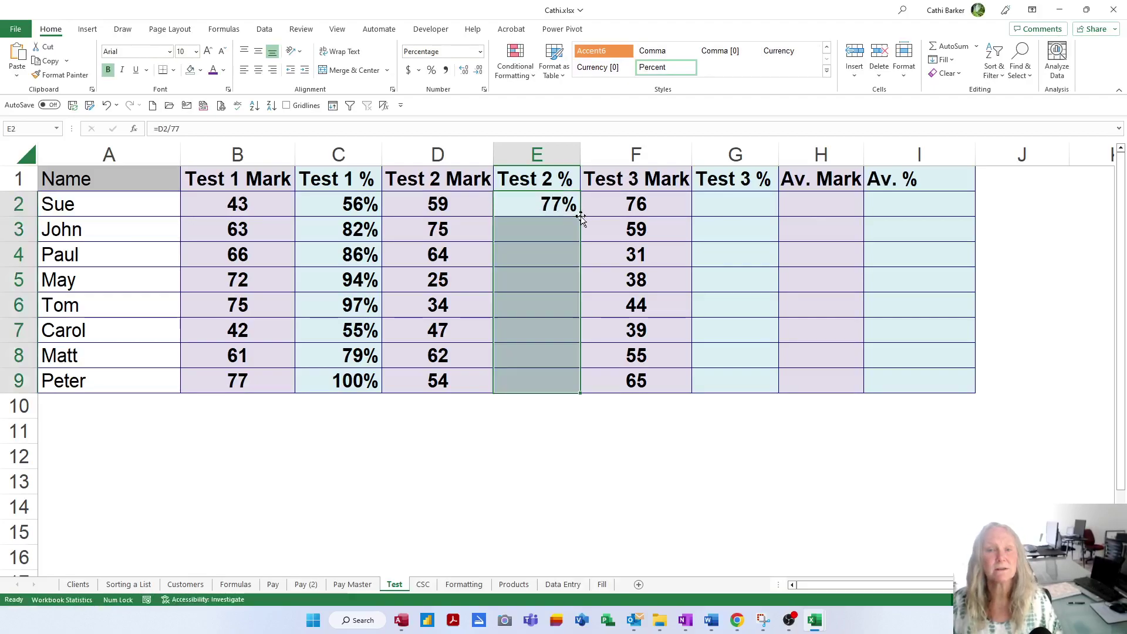
left_click(753, 210)
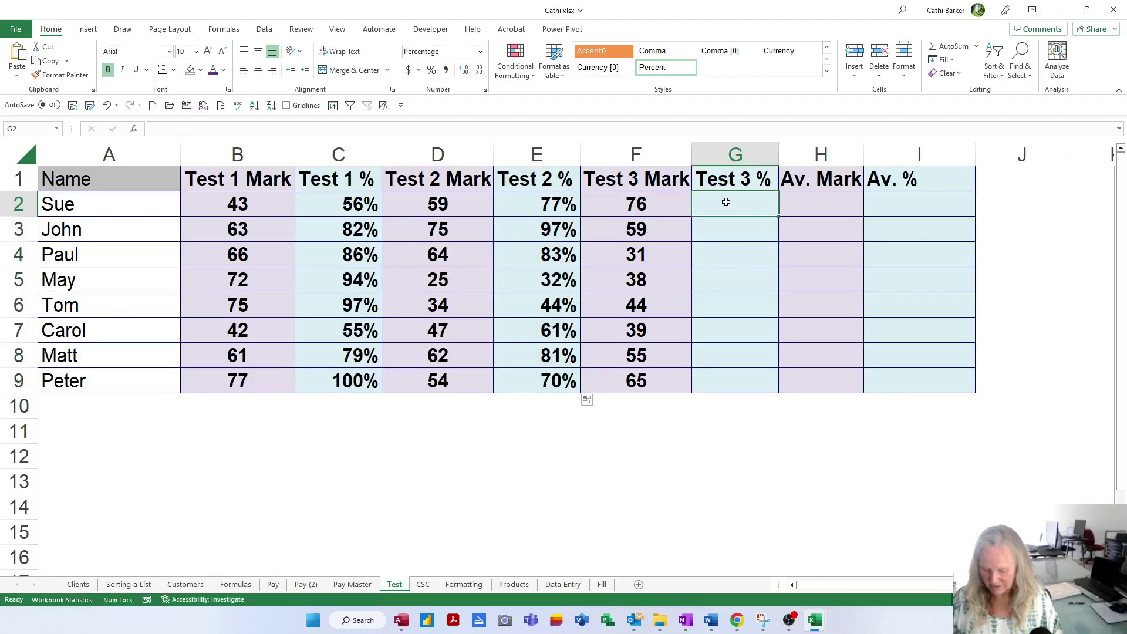
Enter =F2/77 in G2 and fill it down to G9, showing 99% to 84%
type("=")
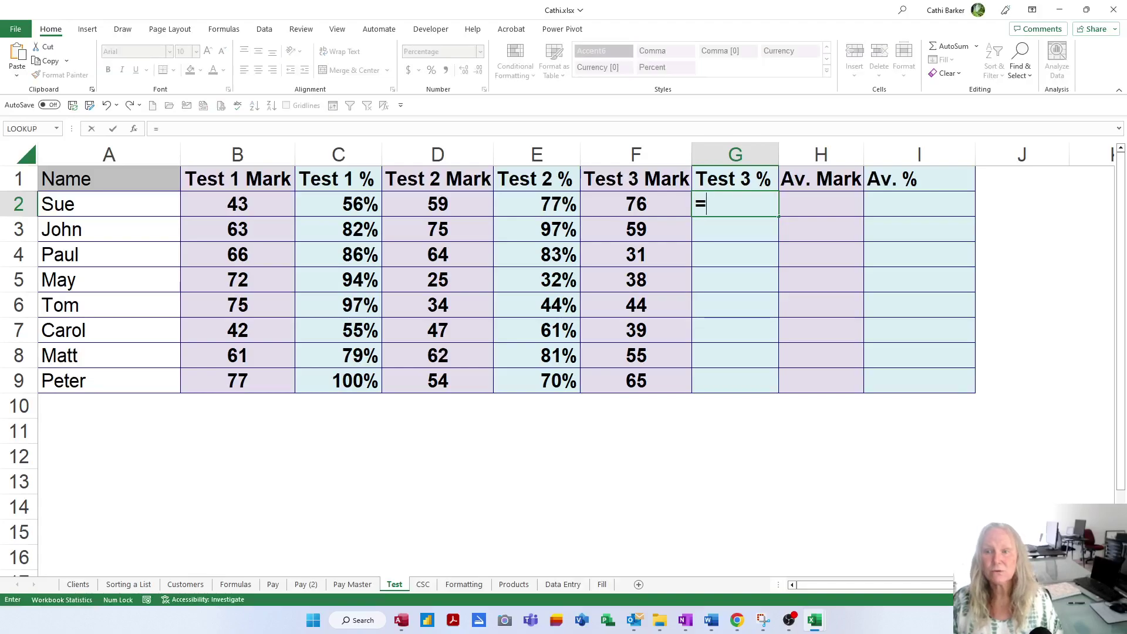
left_click(662, 206)
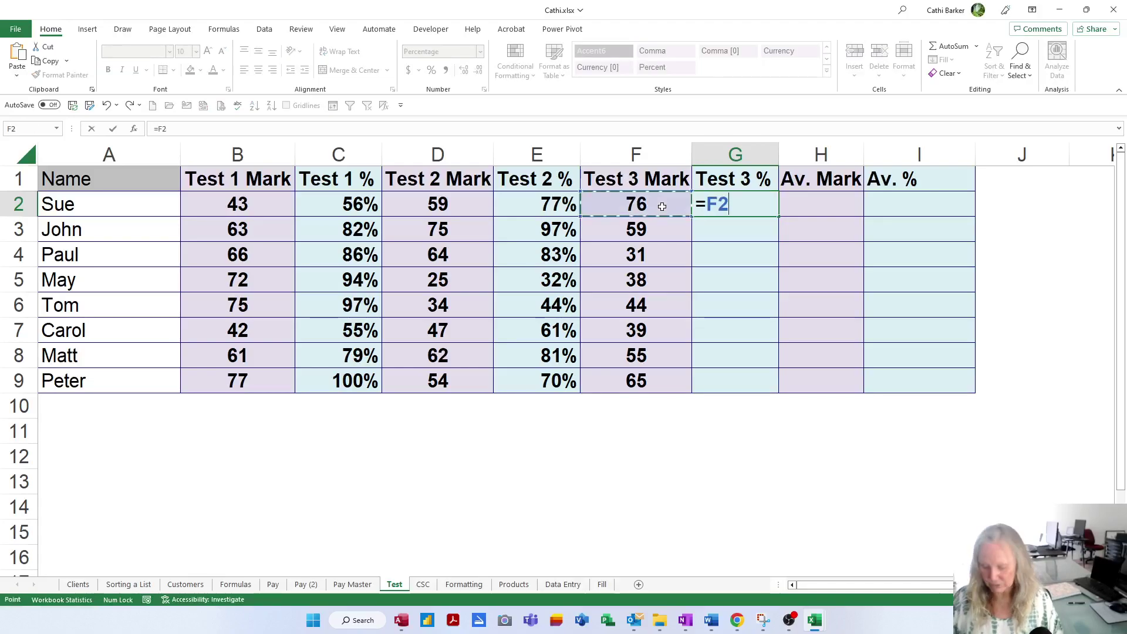
type("/77")
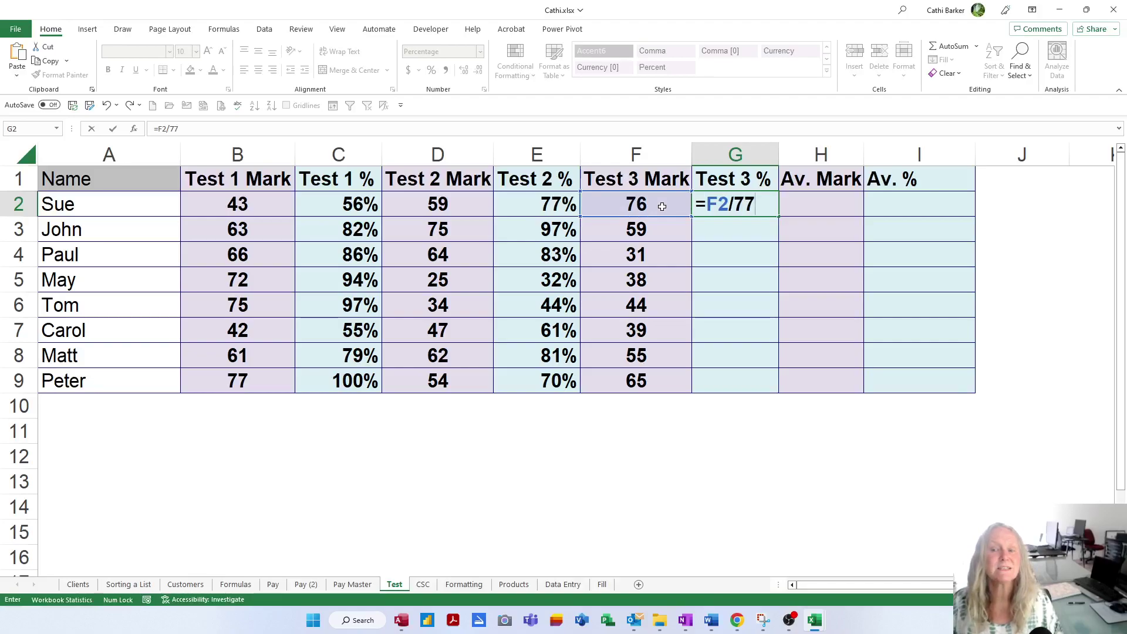
key("Return")
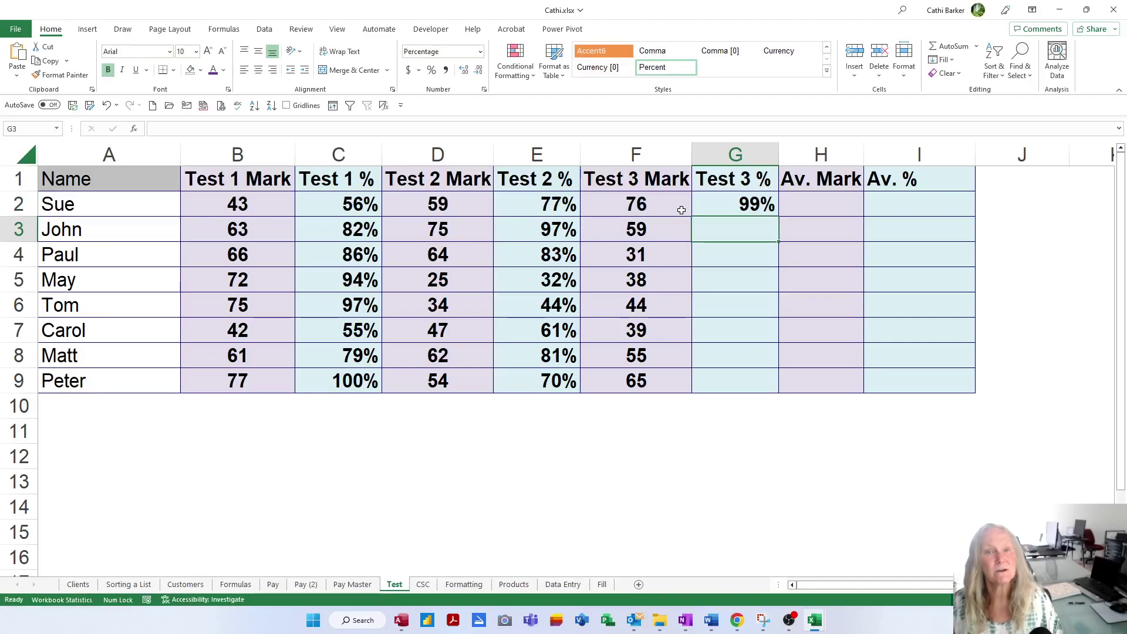
left_click(744, 205)
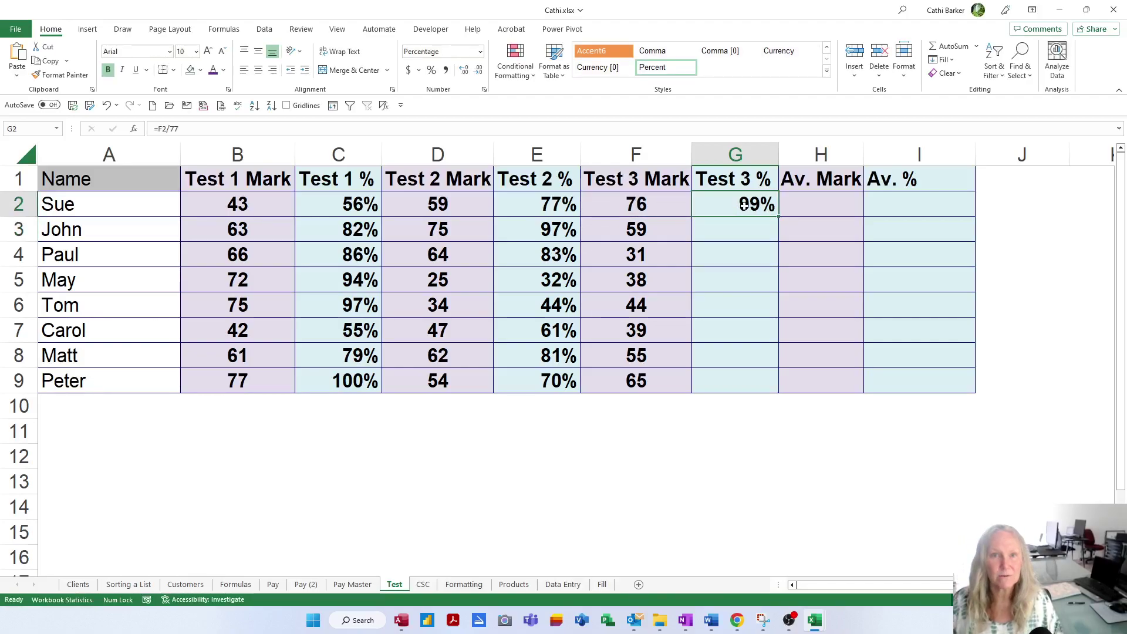
double_click(779, 217)
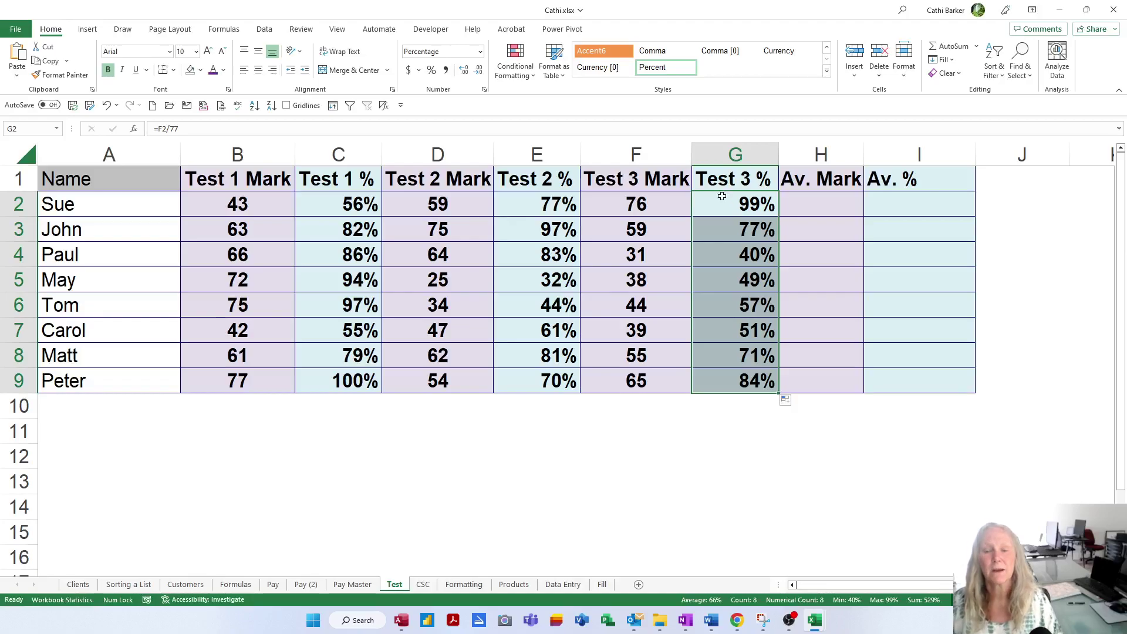
Put =AVERAGE(C2:C9) in C11 to show the 81% Test 1 average
left_click(355, 425)
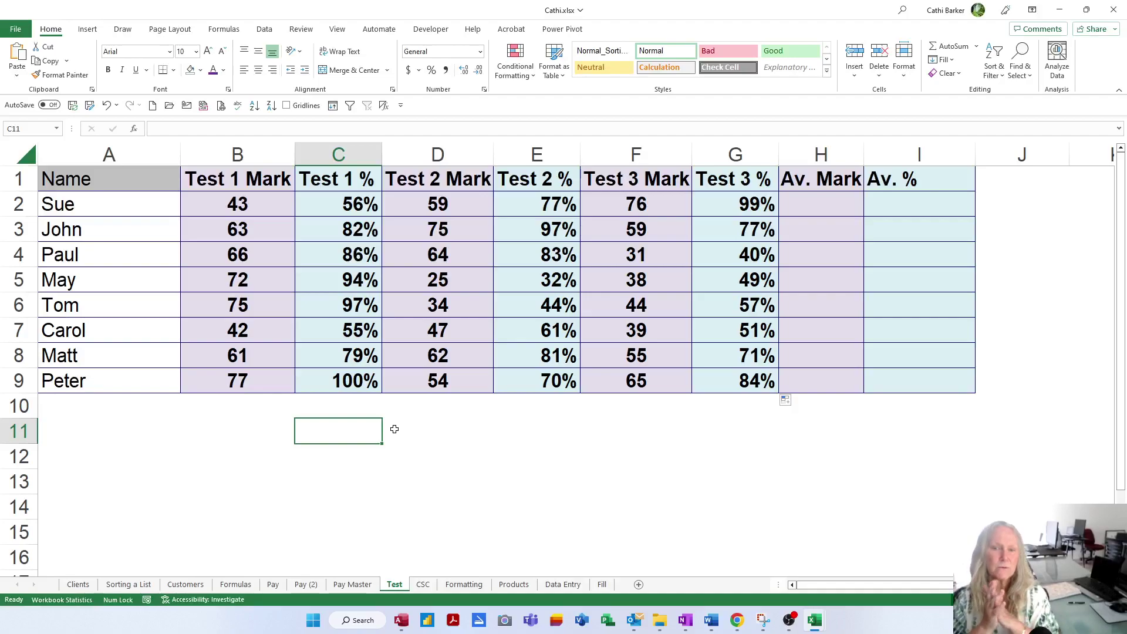
type("=av")
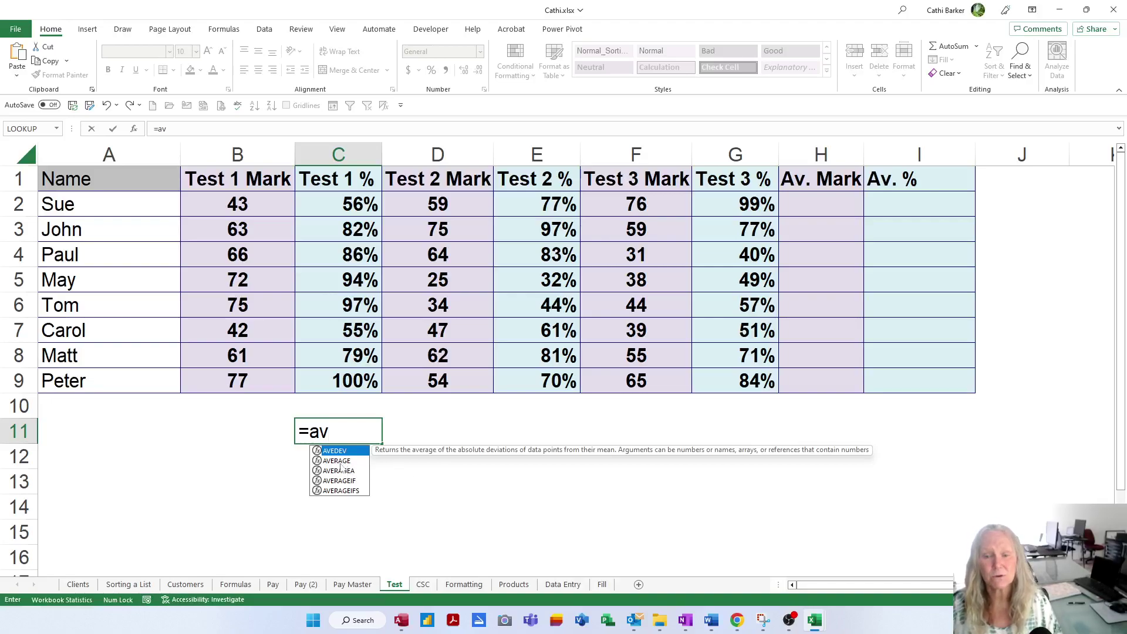
double_click(339, 460)
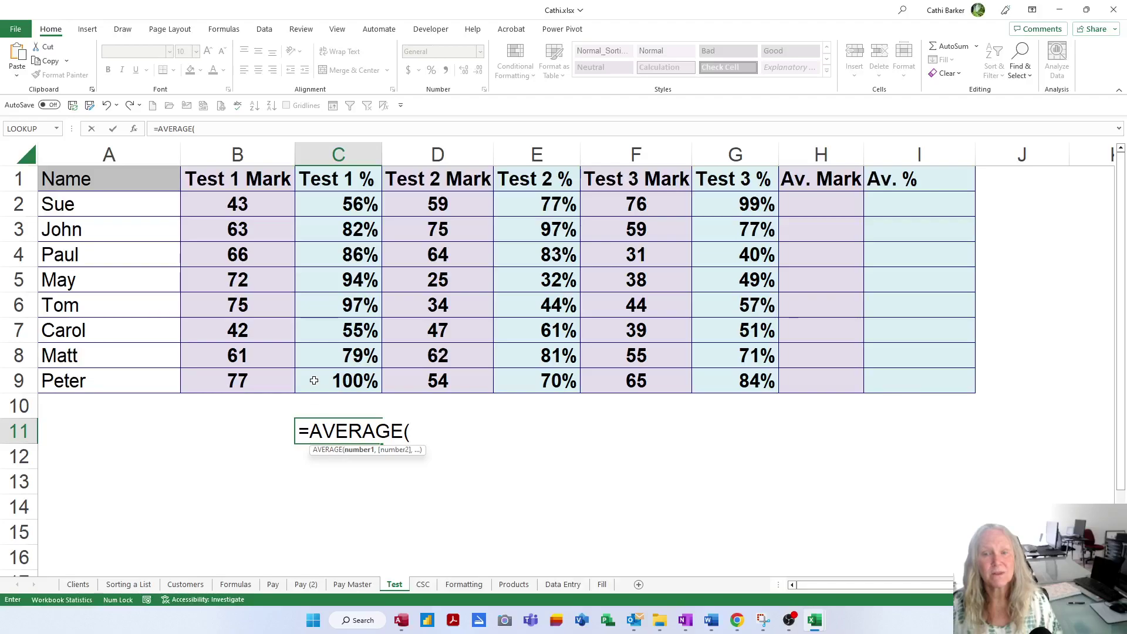
left_click_drag(327, 206, 327, 379)
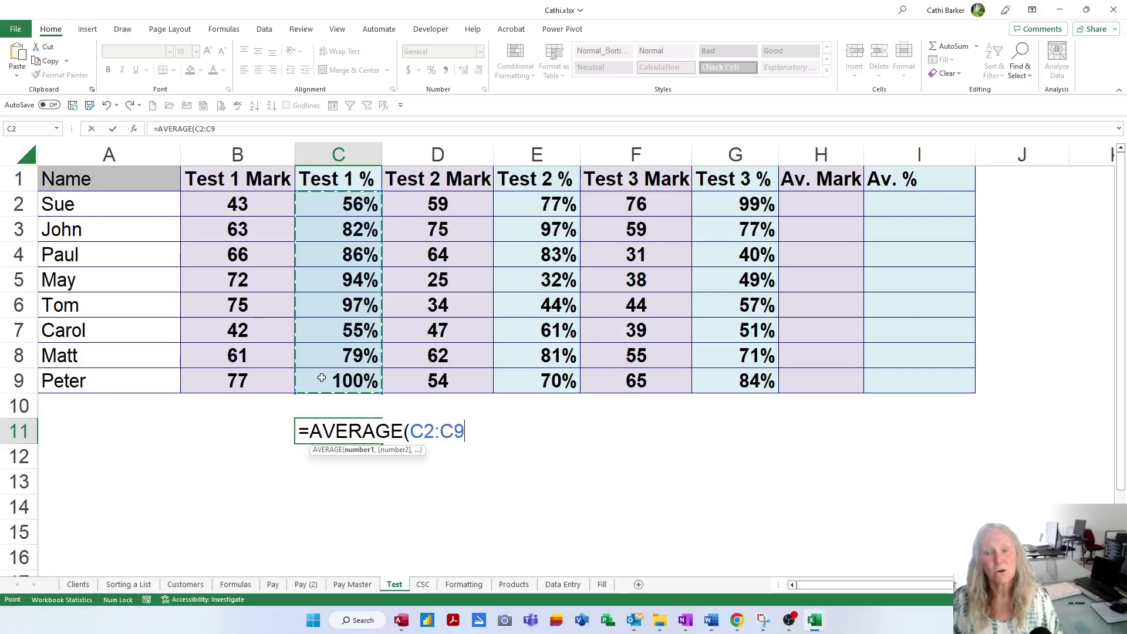
key("Return")
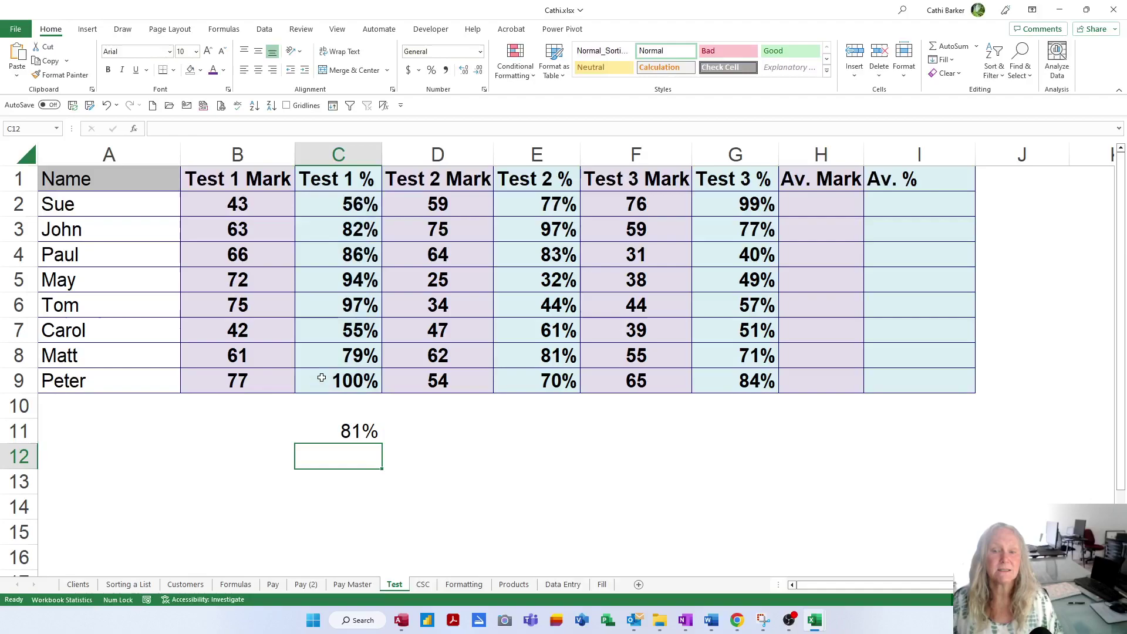
key("Up")
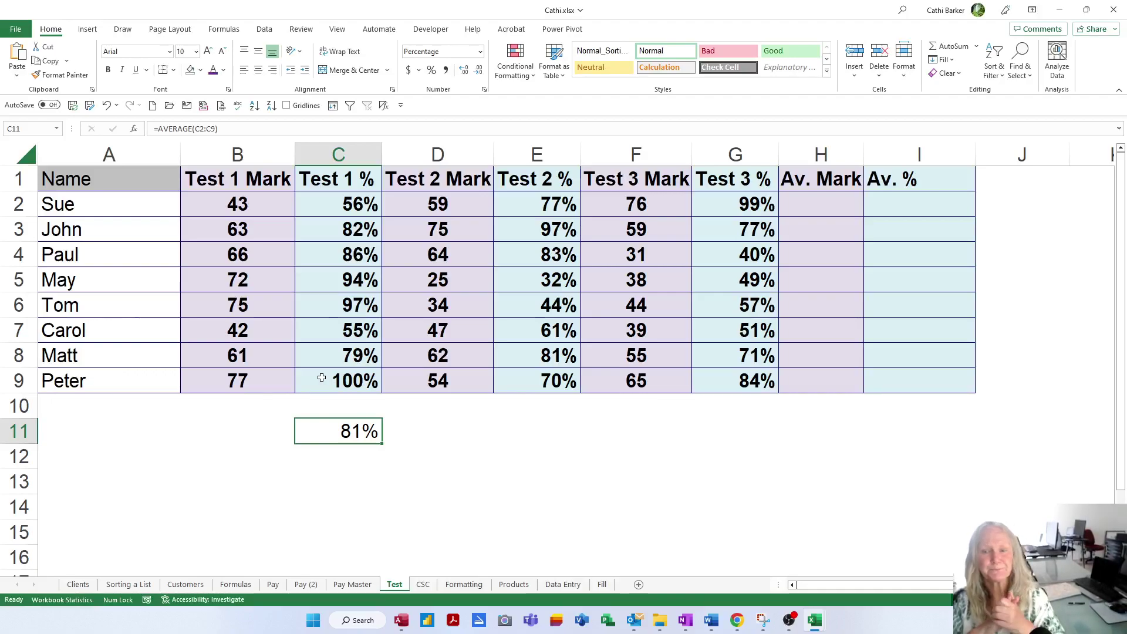
Enter =AVERAGE(E2:E9) in E11, giving a 68% Test 2 average
left_click(551, 429)
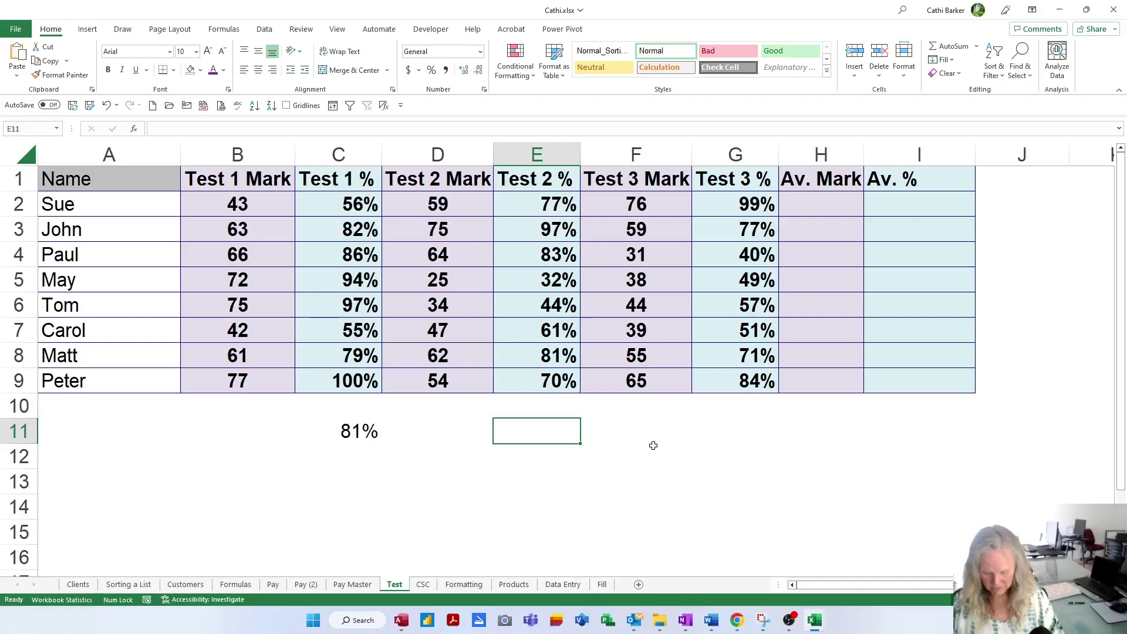
type("=av")
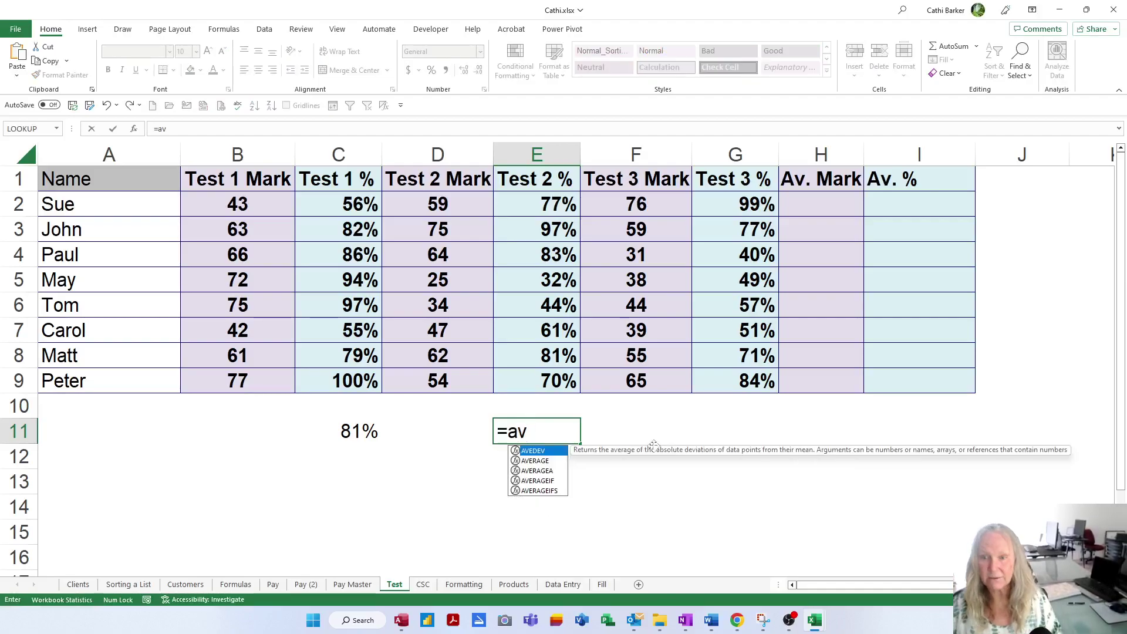
double_click(530, 459)
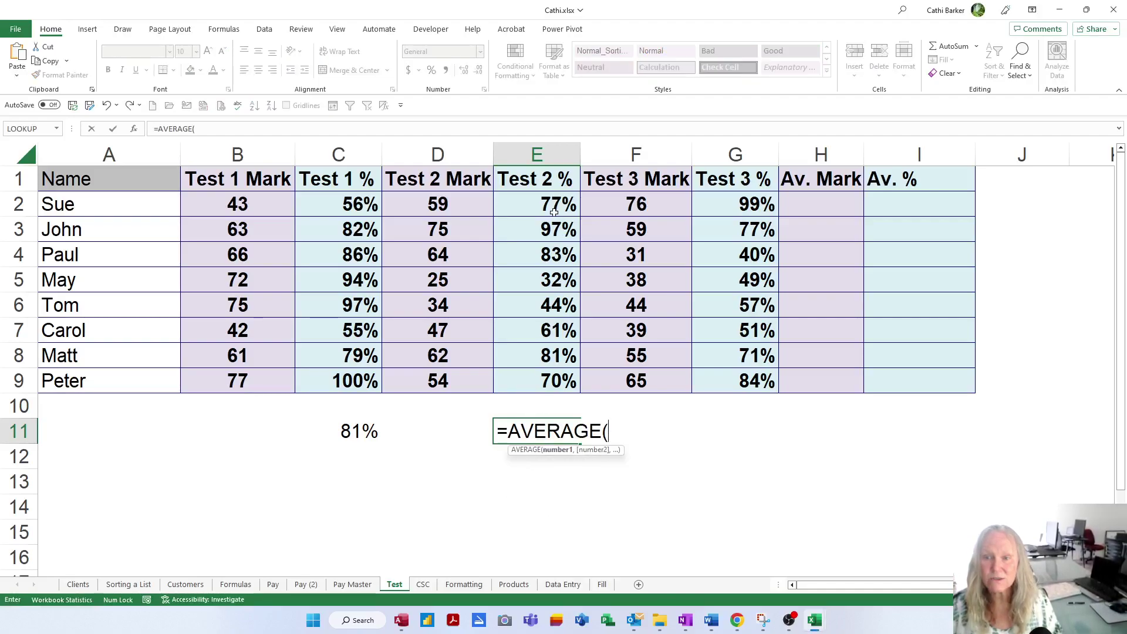
left_click_drag(553, 207, 544, 381)
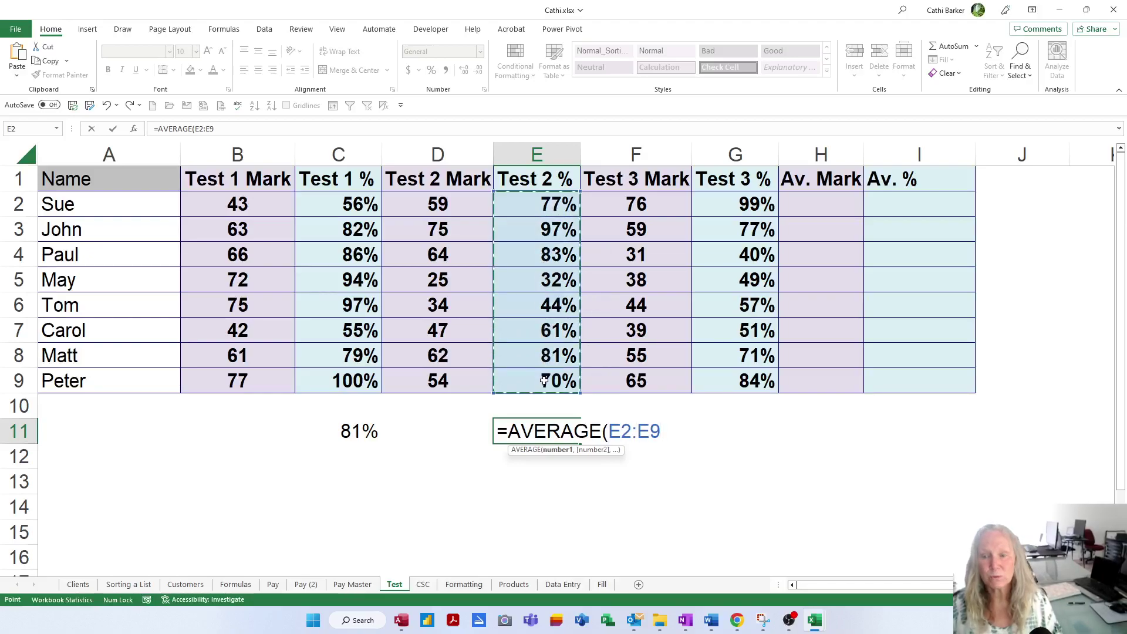
key("Return")
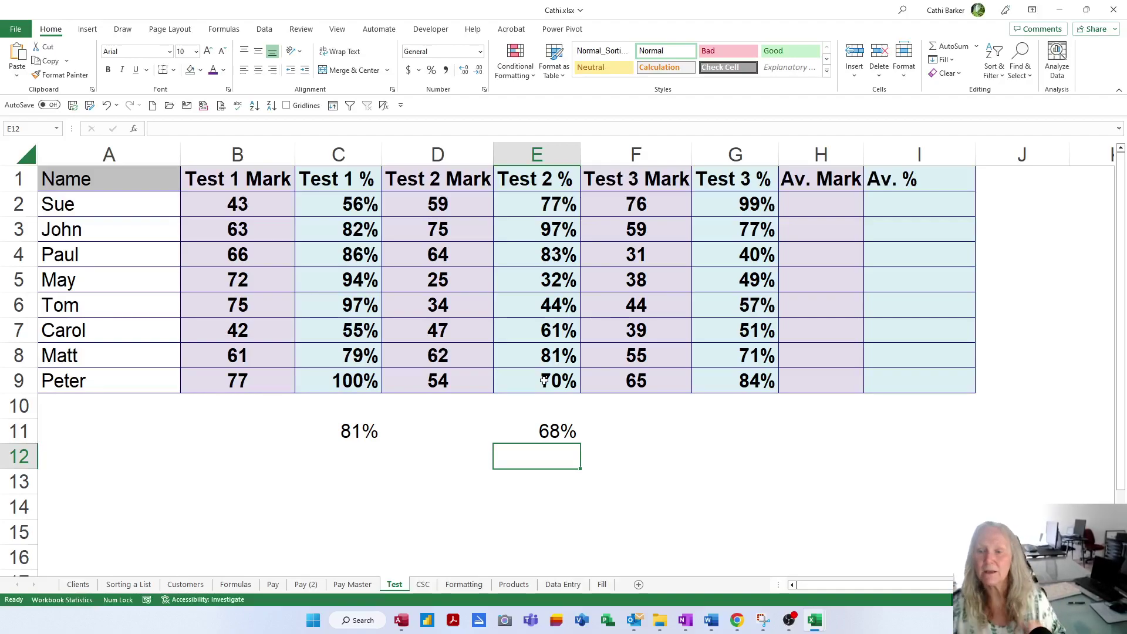
Enter =AVERAGE(G2:G9) in G11, giving a 66% Test 3 average
left_click(754, 438)
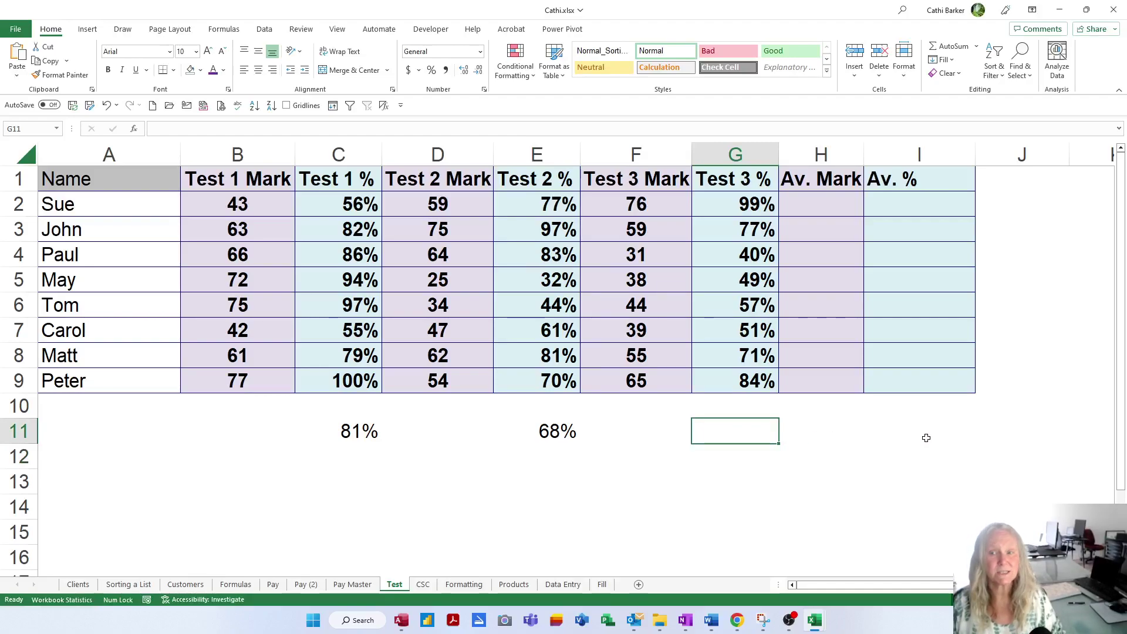
type("=av")
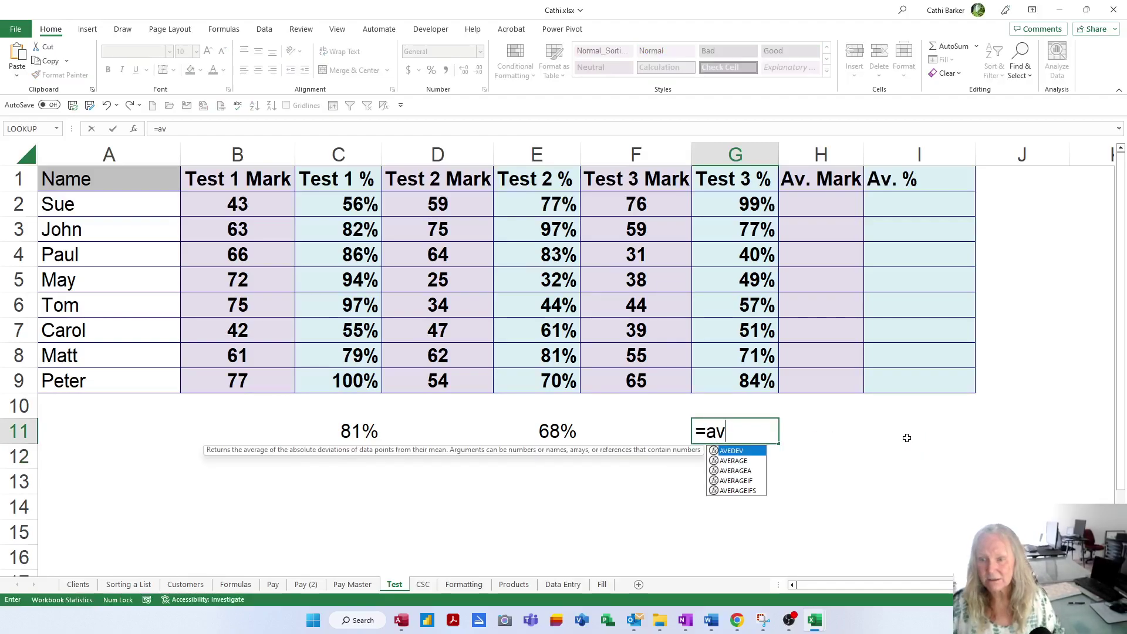
double_click(734, 461)
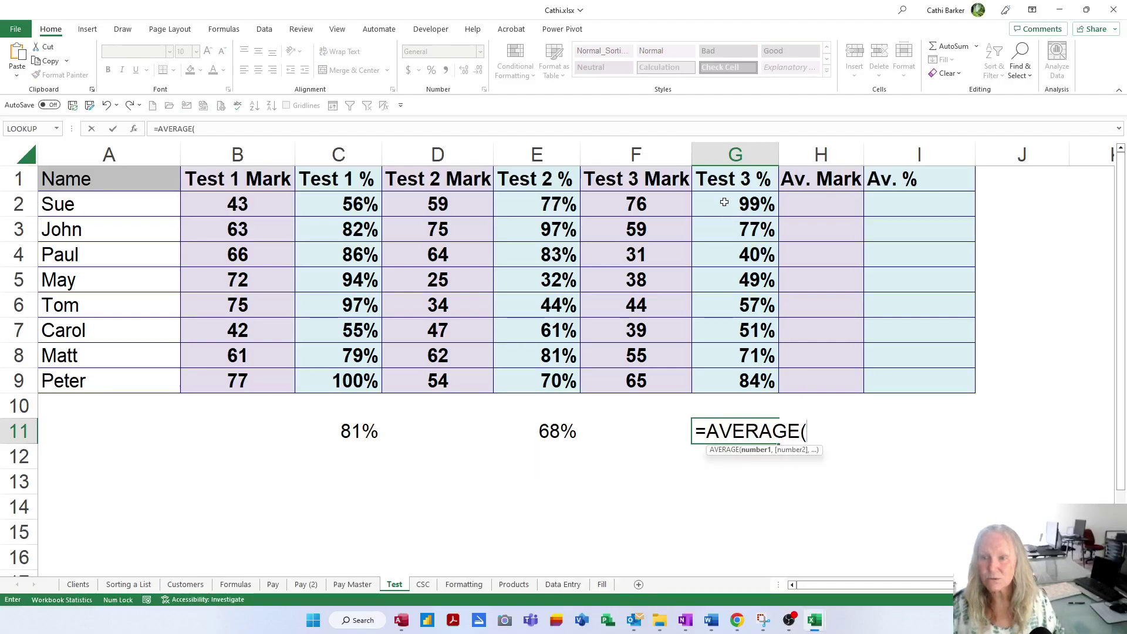
left_click_drag(725, 199, 727, 376)
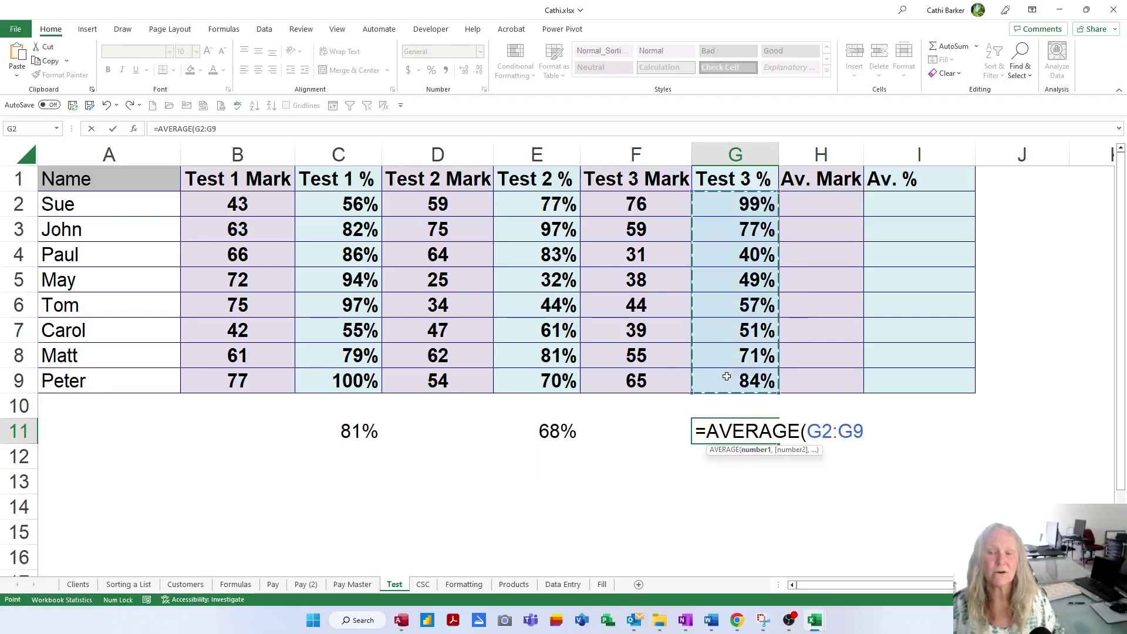
key("Return")
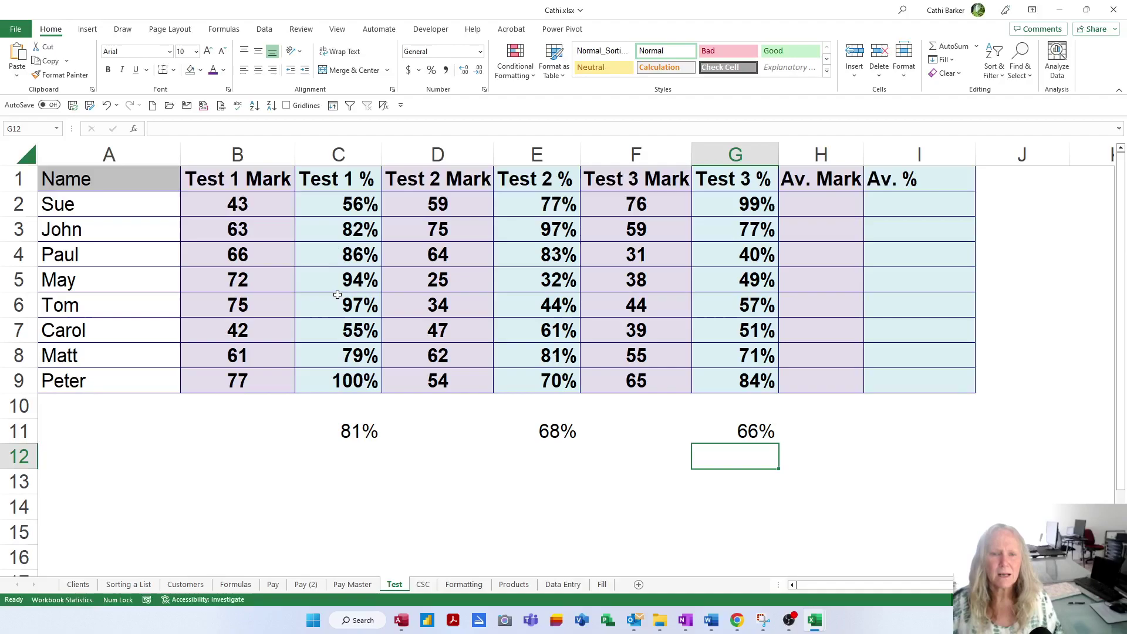
Copy C3's formatting onto the 81%, 68% and 66% averages in C11, E11 and G11
left_click(349, 235)
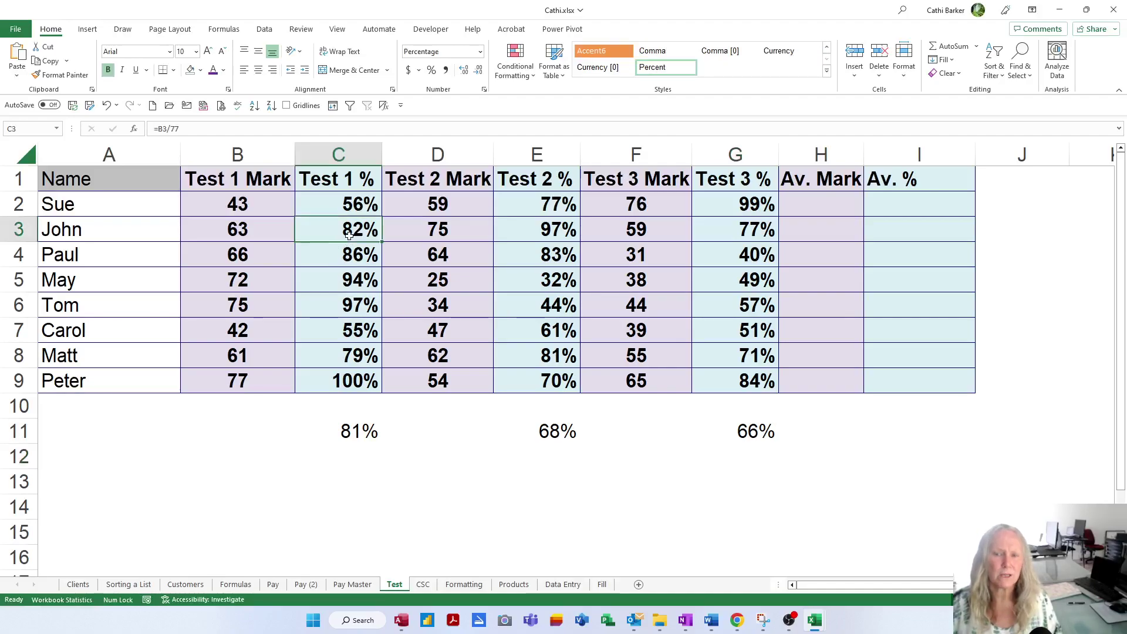
left_click(57, 75)
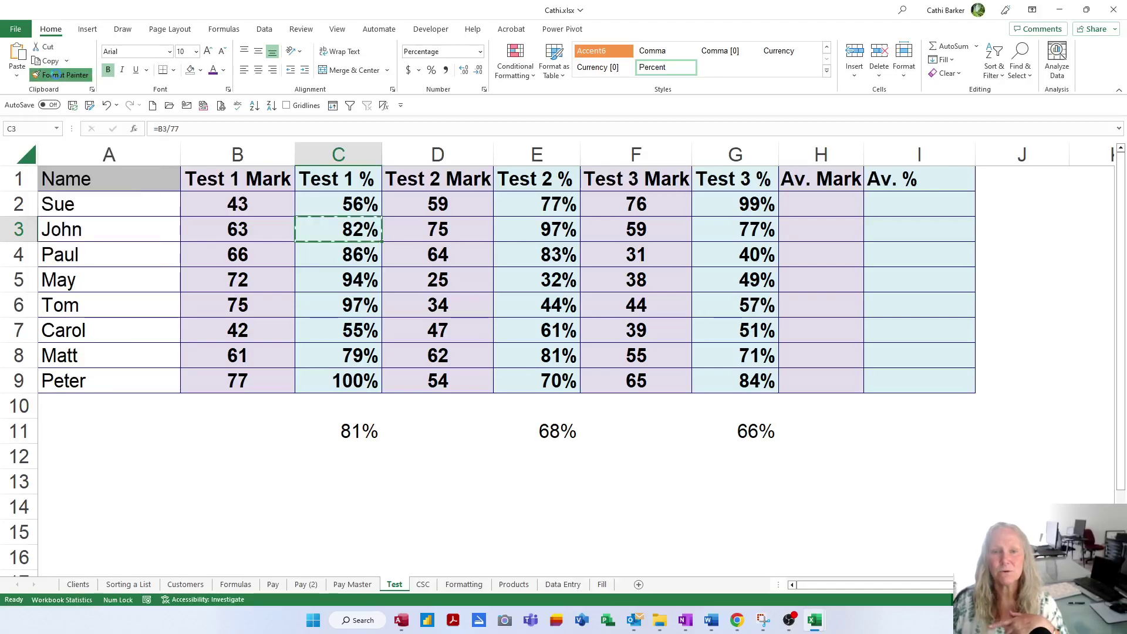
left_click(366, 433)
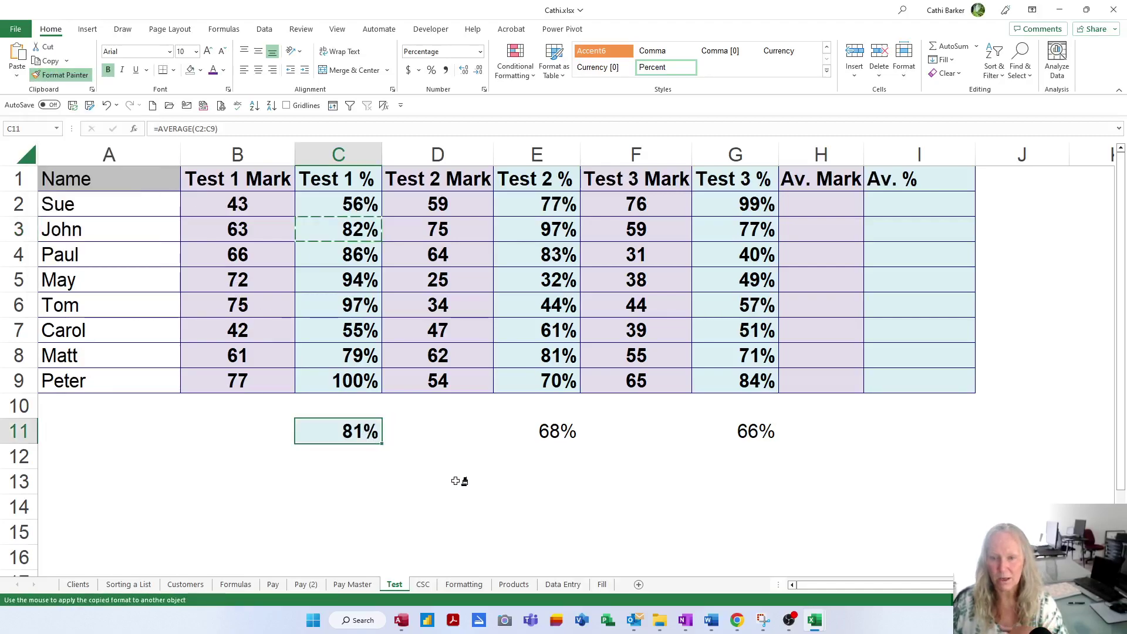
left_click(555, 437)
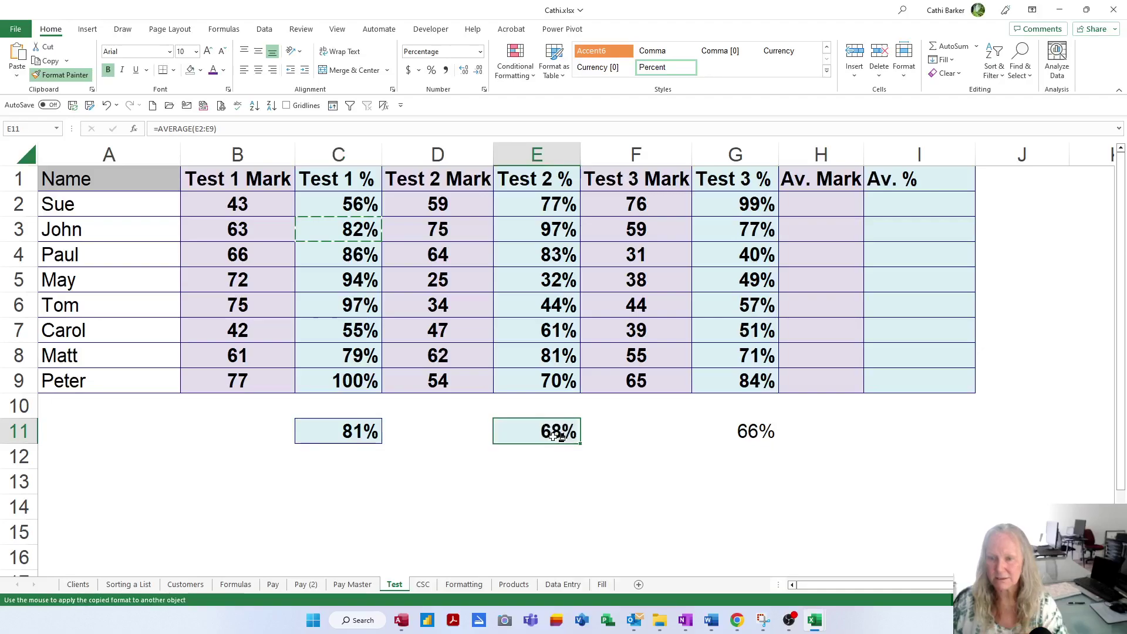
left_click(755, 433)
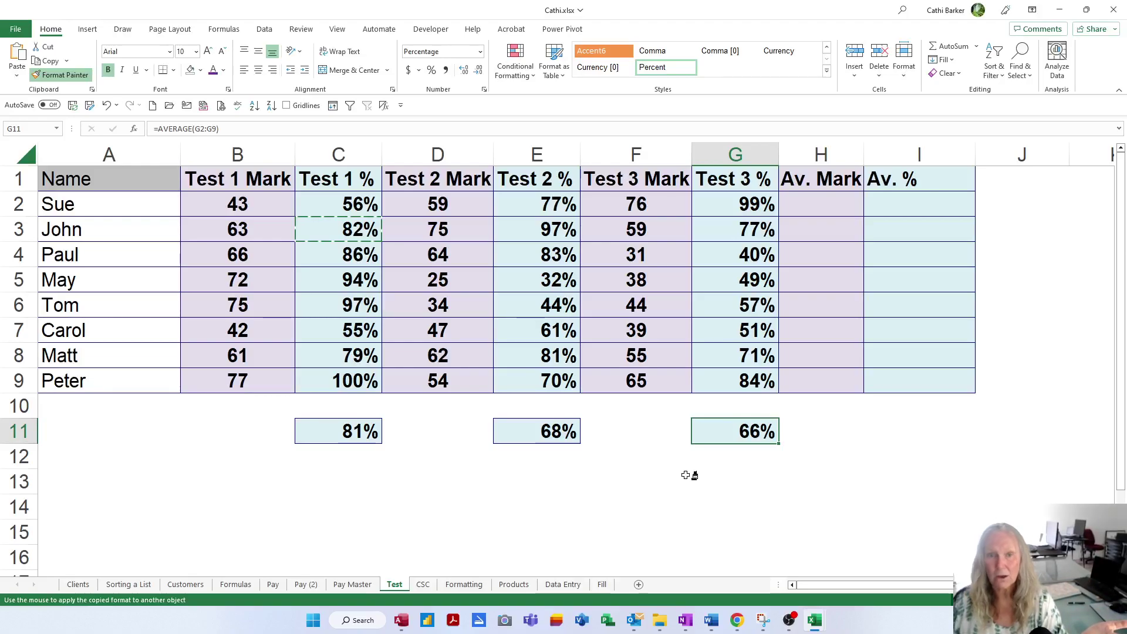
left_click(84, 77)
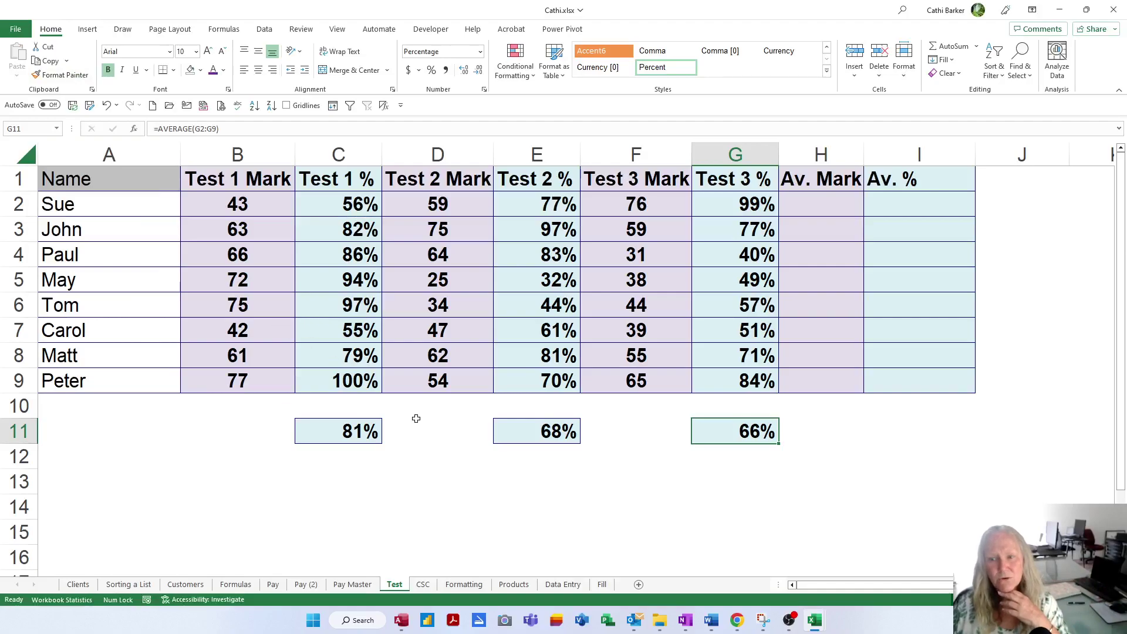
left_click(356, 230)
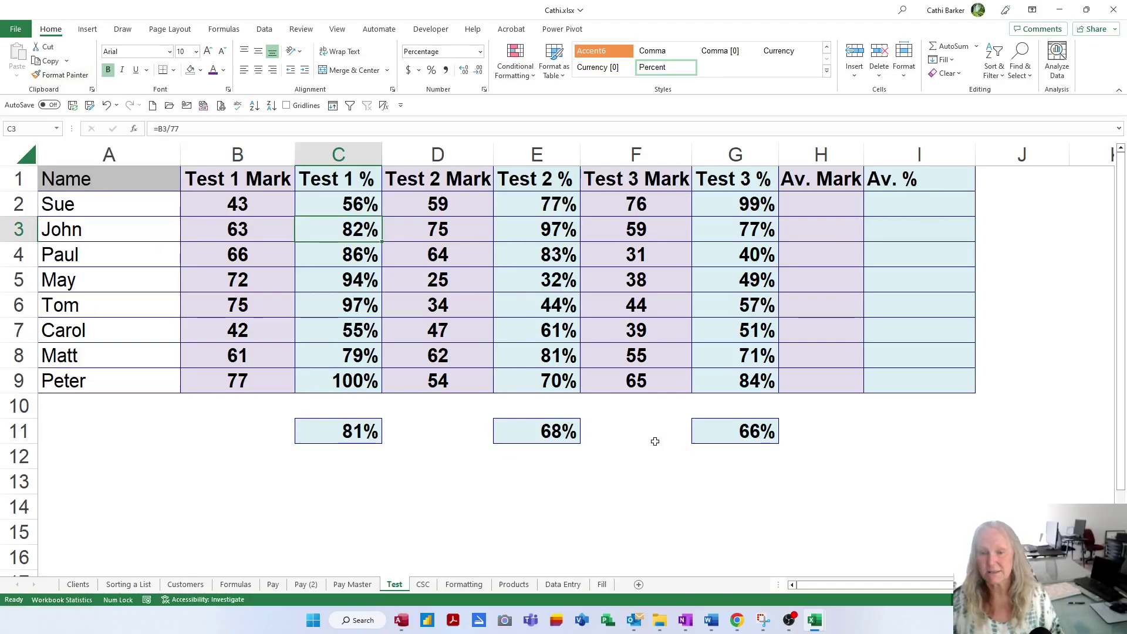
left_click(856, 204)
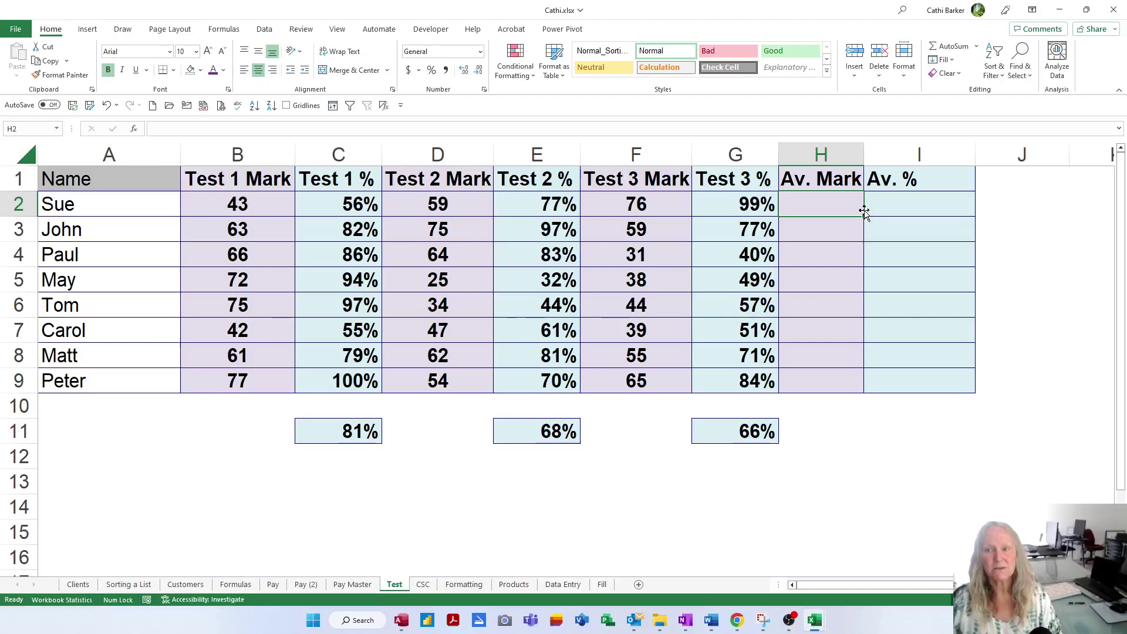
left_click(267, 203)
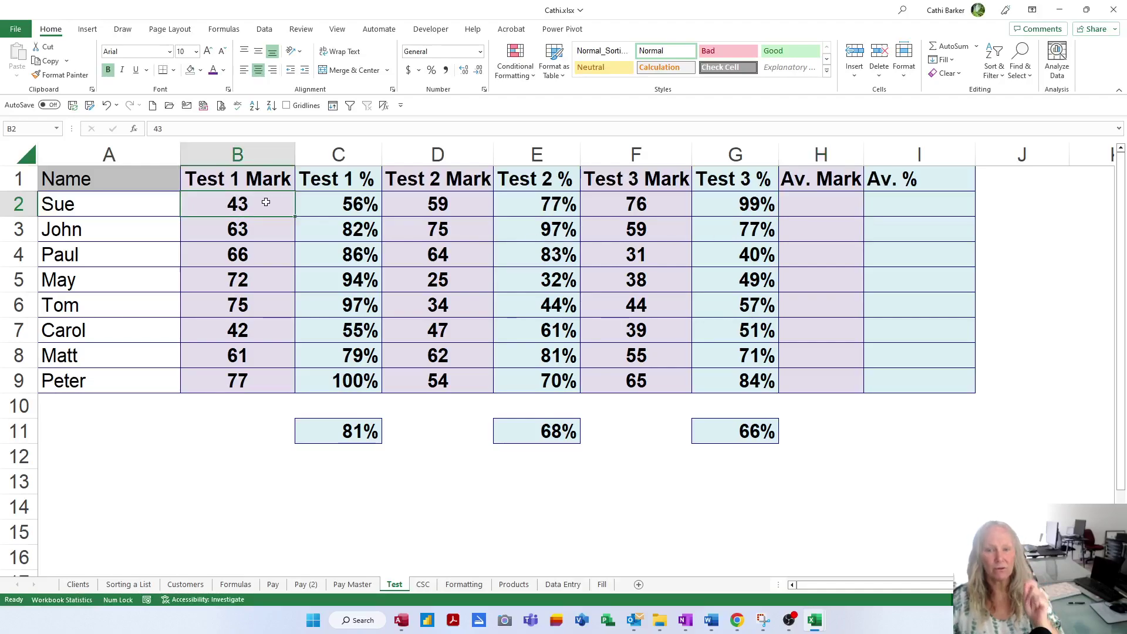
left_click(655, 198)
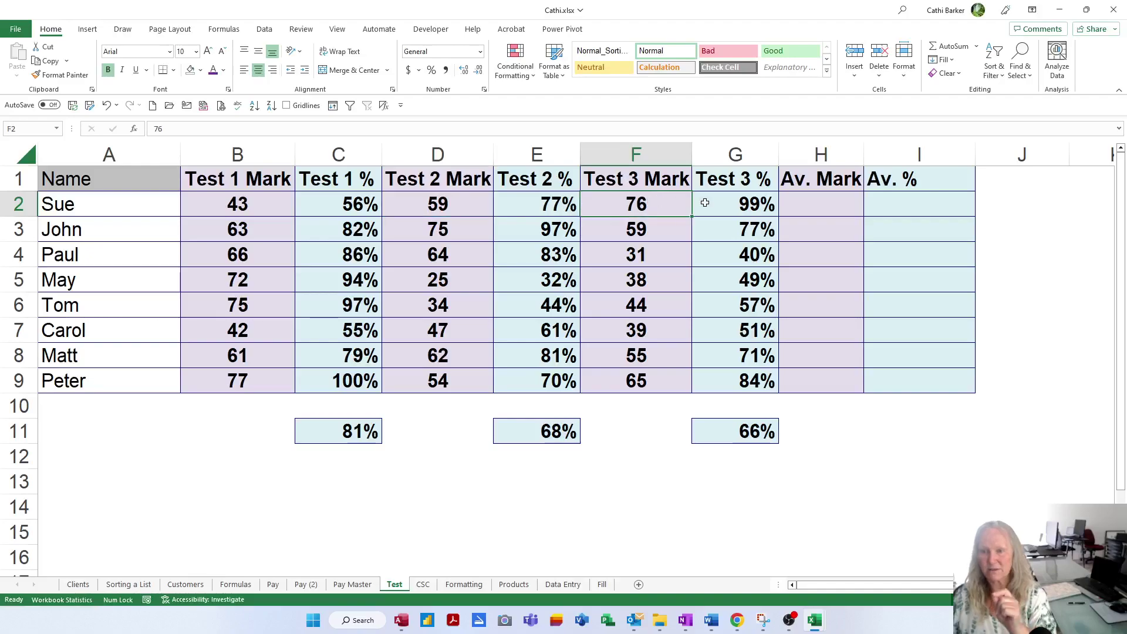
left_click(791, 205)
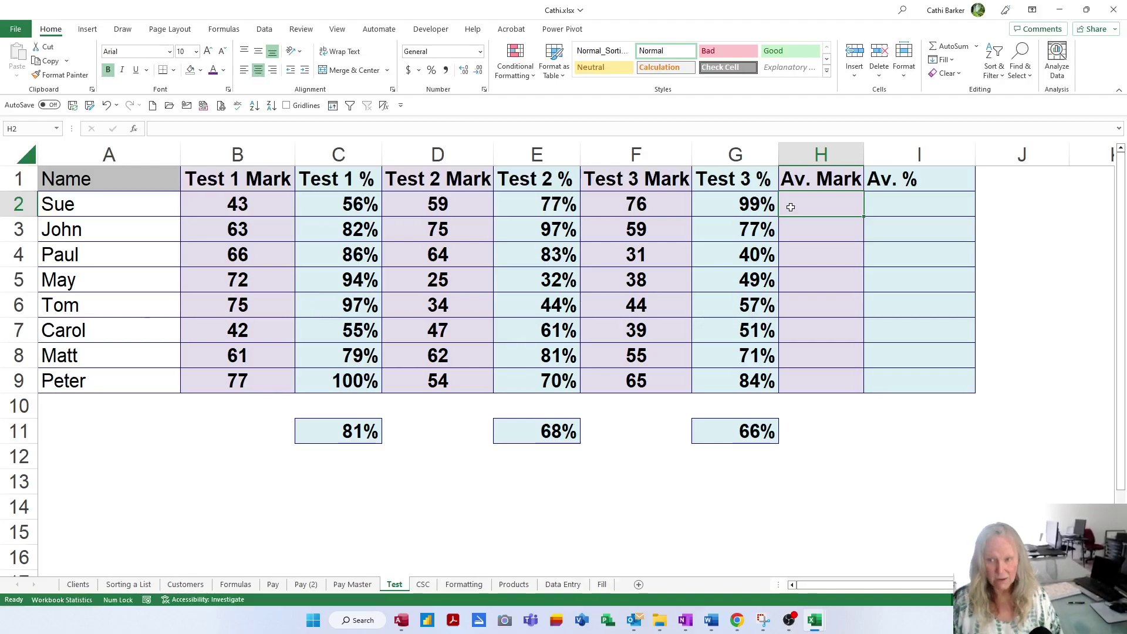
Build Sue's average mark formula in H2 as =AVERAGE(B2,D2,F2)
type("=av")
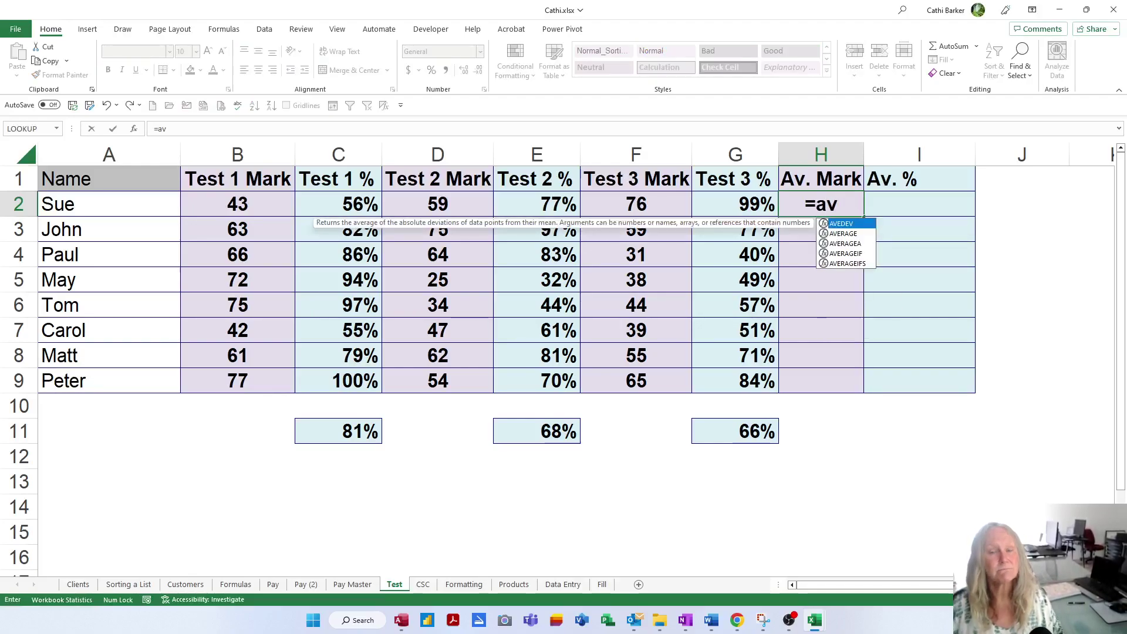
double_click(843, 233)
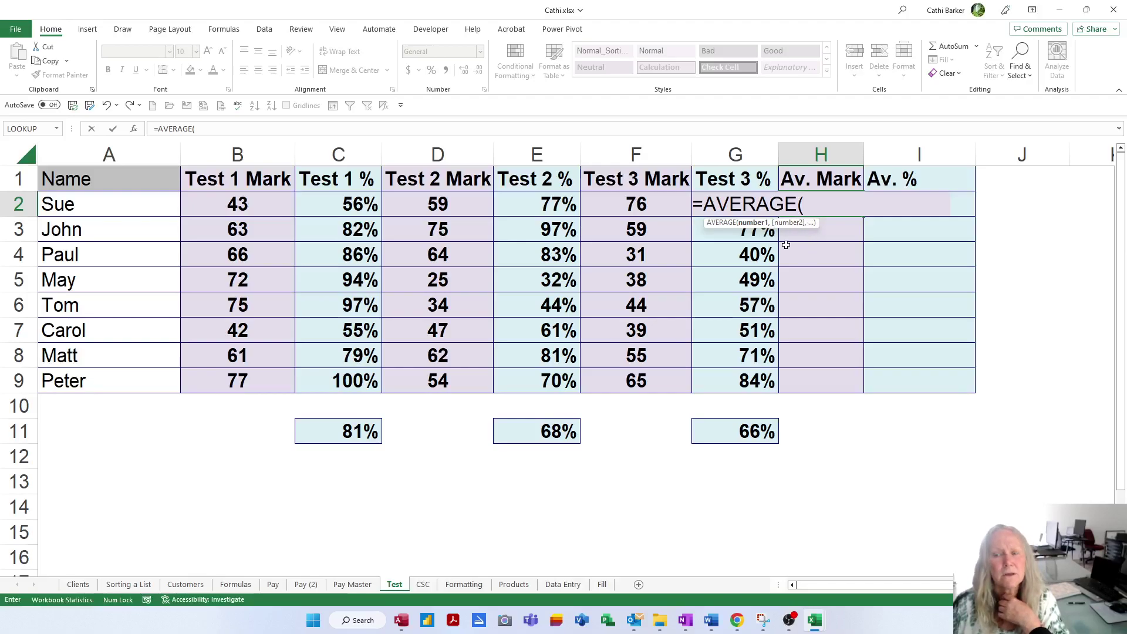
left_click(260, 206)
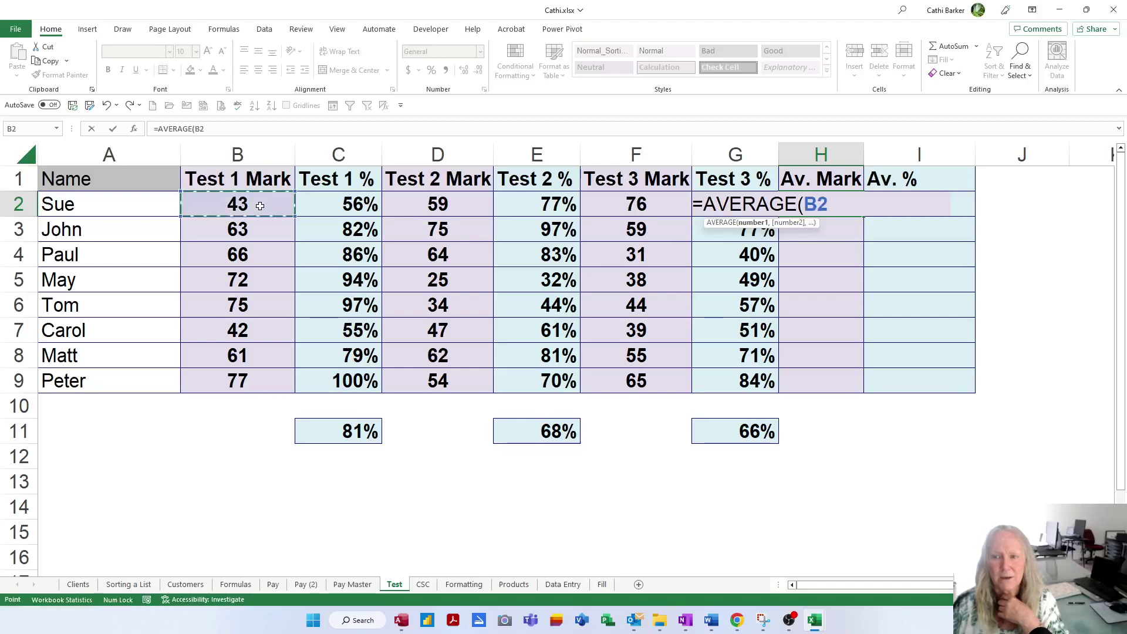
type(",")
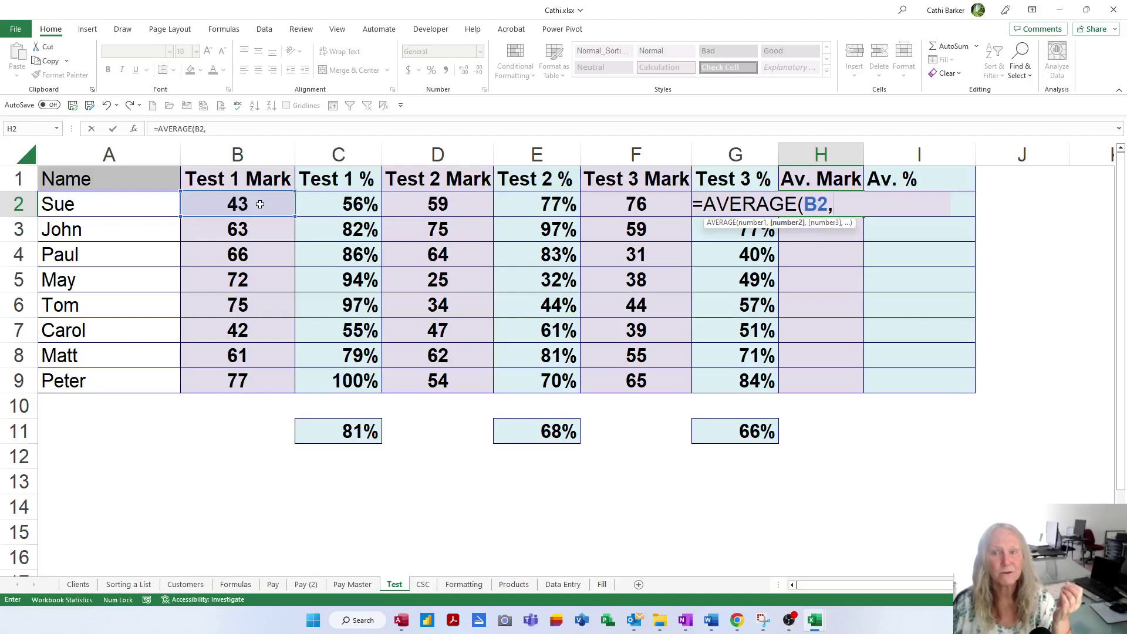
left_click(422, 207)
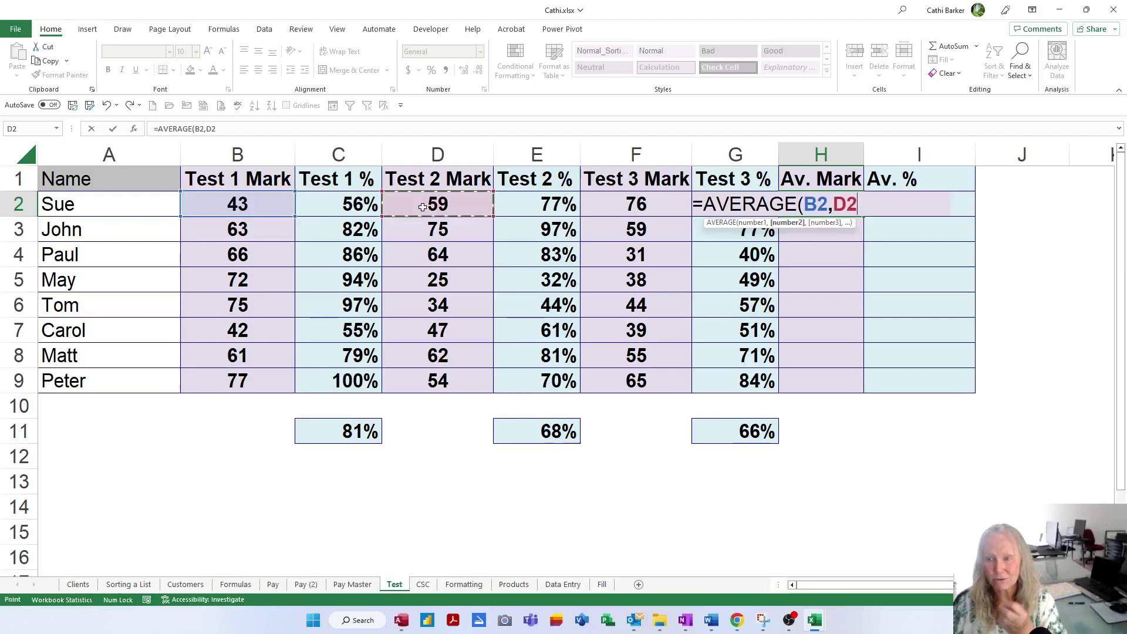
type(",")
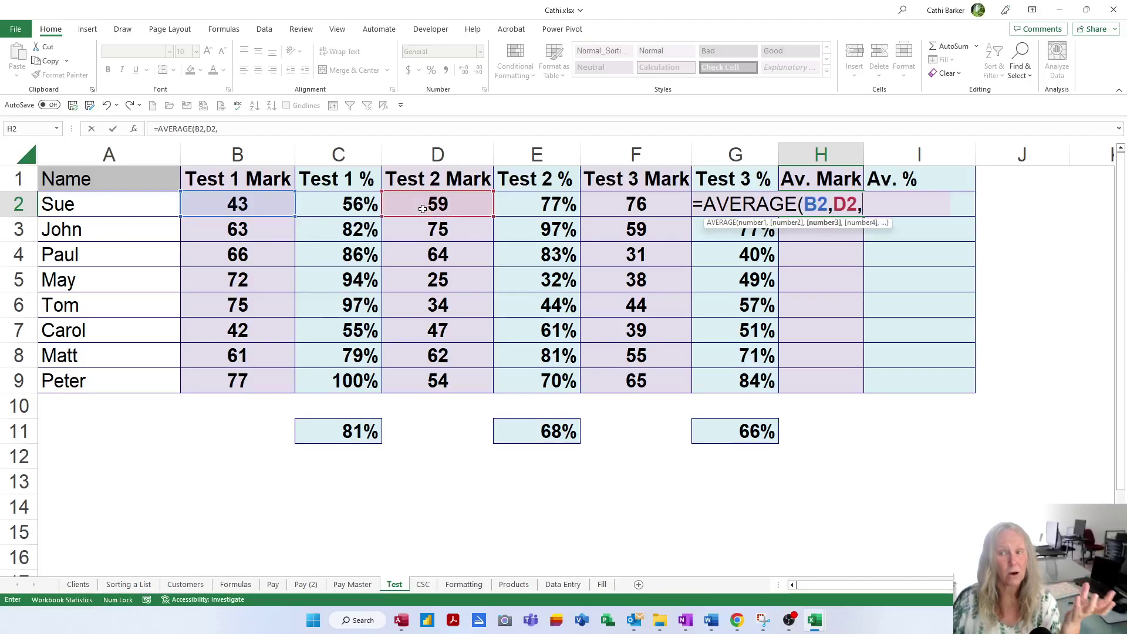
left_click(619, 205)
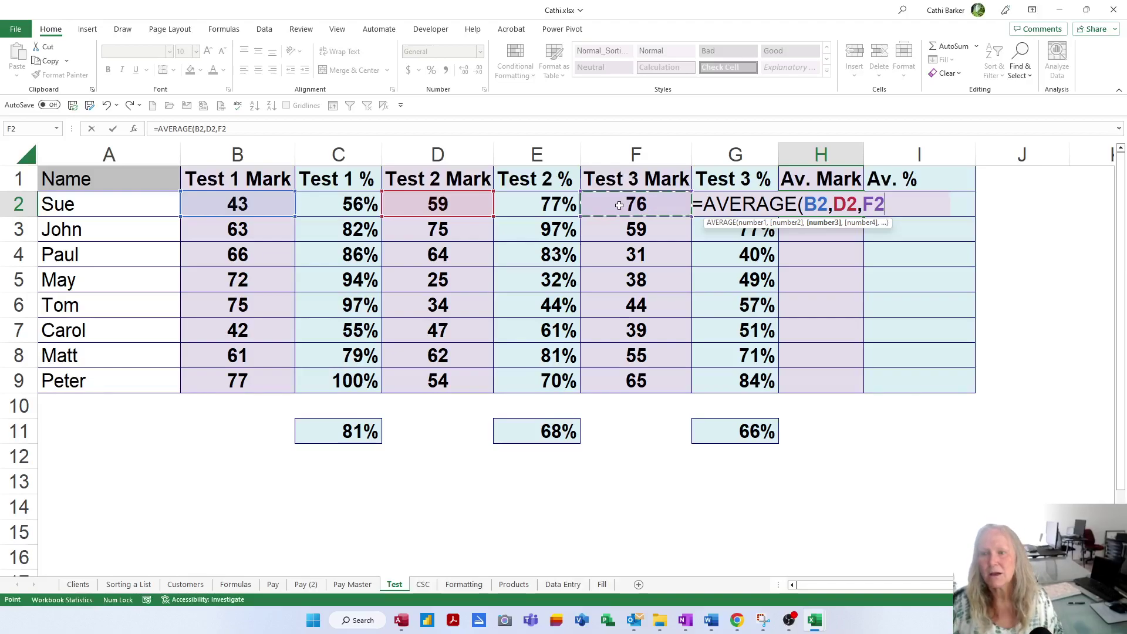
Confirm Sue's average mark and fill it down the Av. Mark column to H9
key("Return")
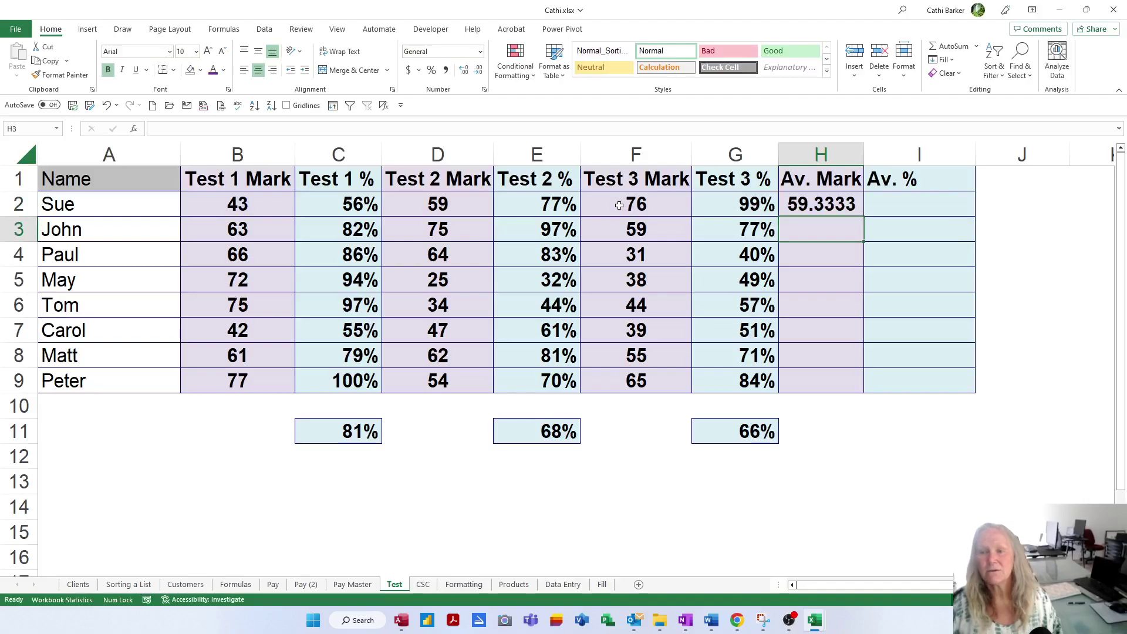
left_click(816, 209)
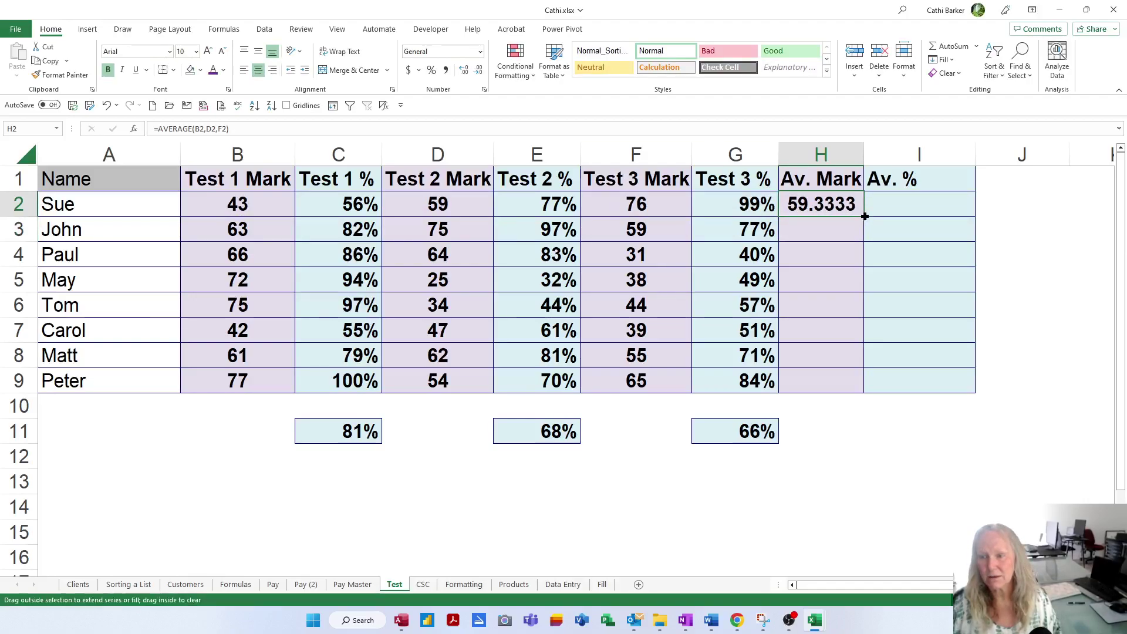
double_click(865, 212)
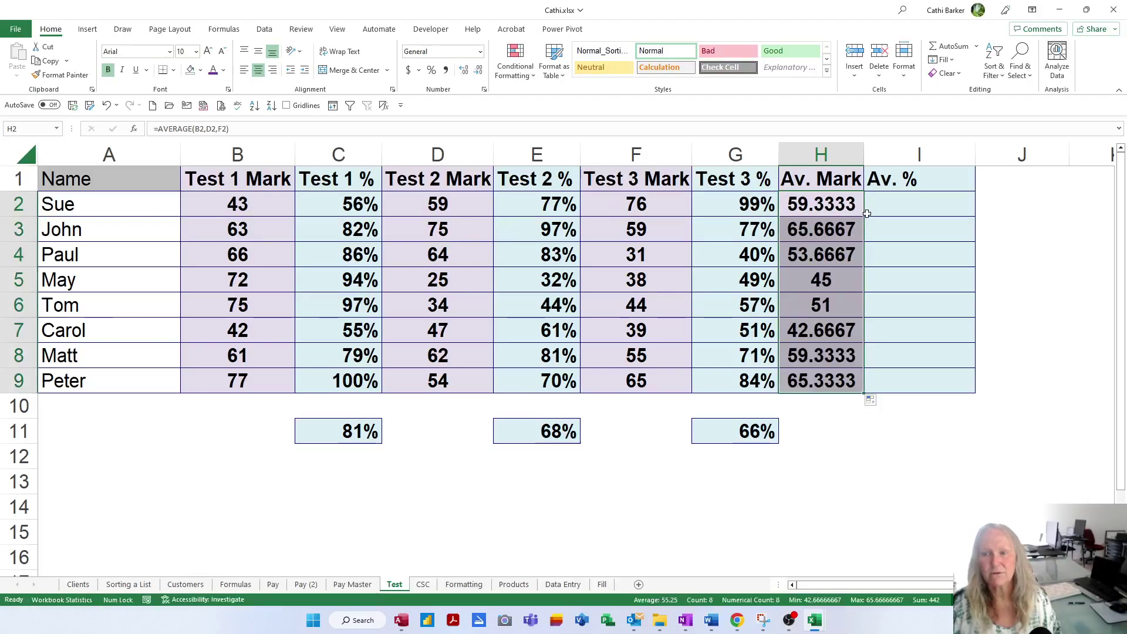
Round the average marks to whole numbers by removing four decimal places
left_click(479, 71)
left_click(479, 71)
left_click(478, 71)
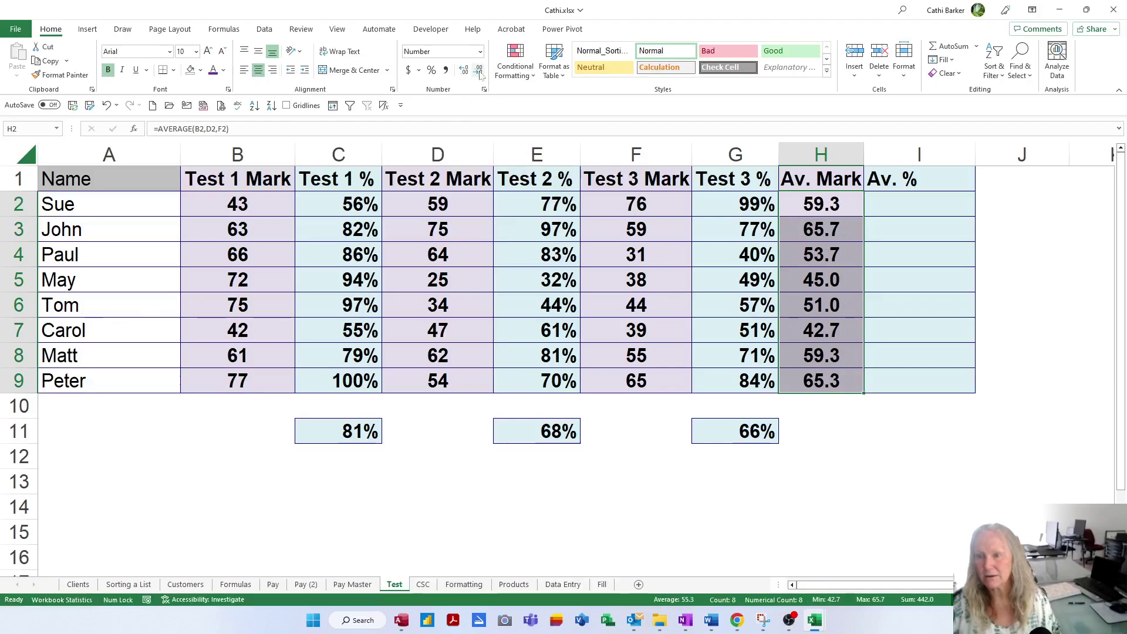
left_click(479, 71)
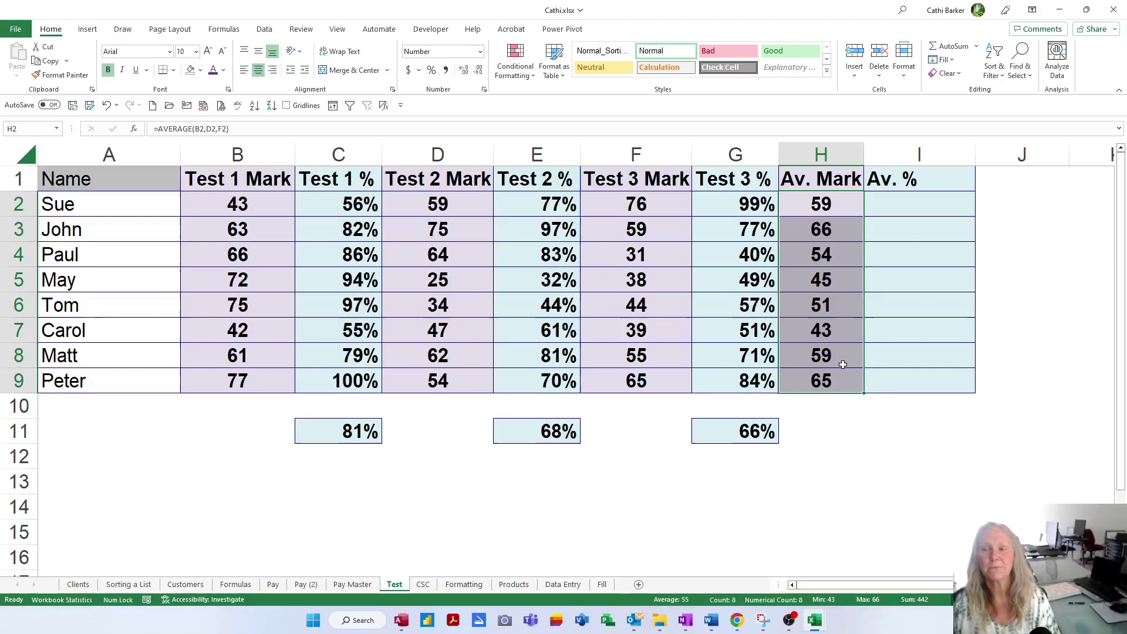
Enter =AVERAGE(C2,E2,G2) in I2 for Sue's average percentage
left_click(948, 210)
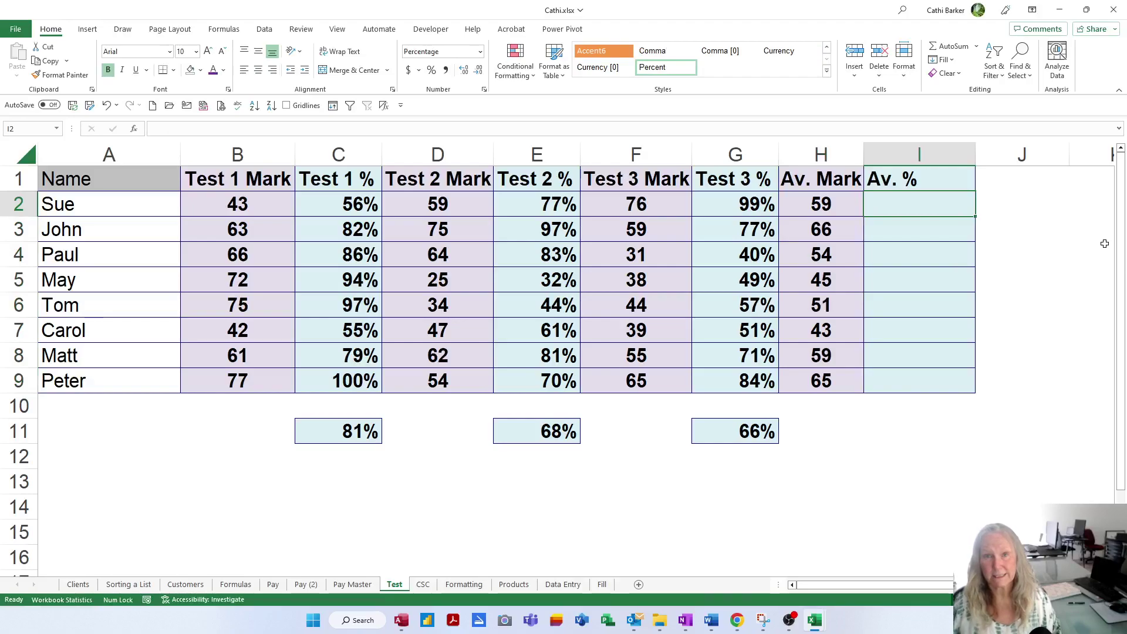
type("=av")
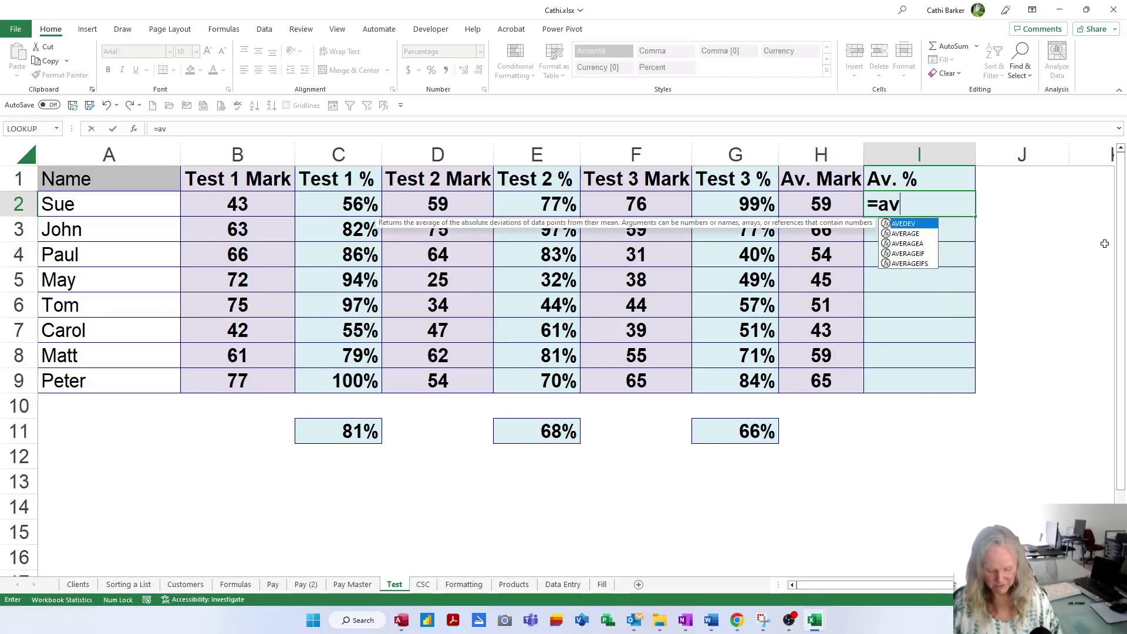
double_click(913, 233)
left_click(342, 207)
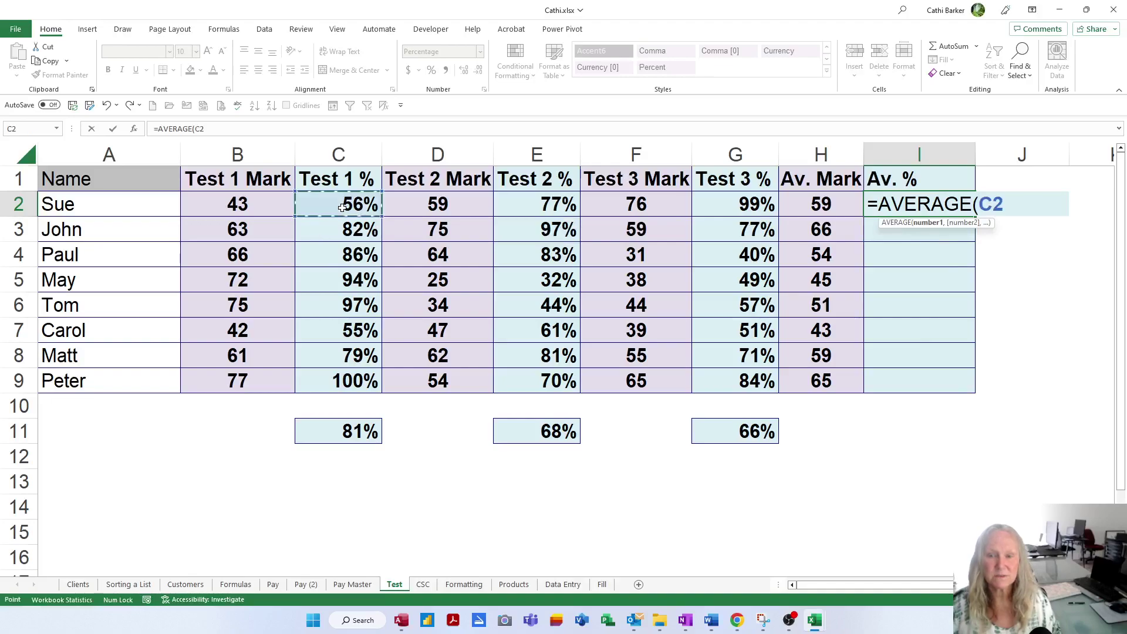
type(",")
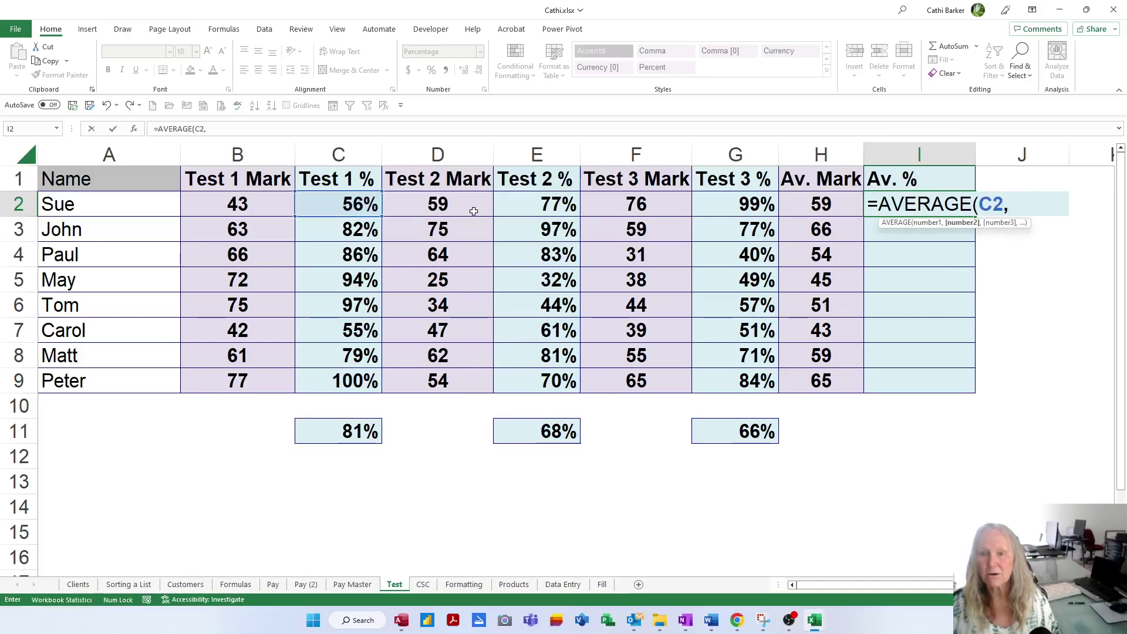
left_click(555, 213)
type(",")
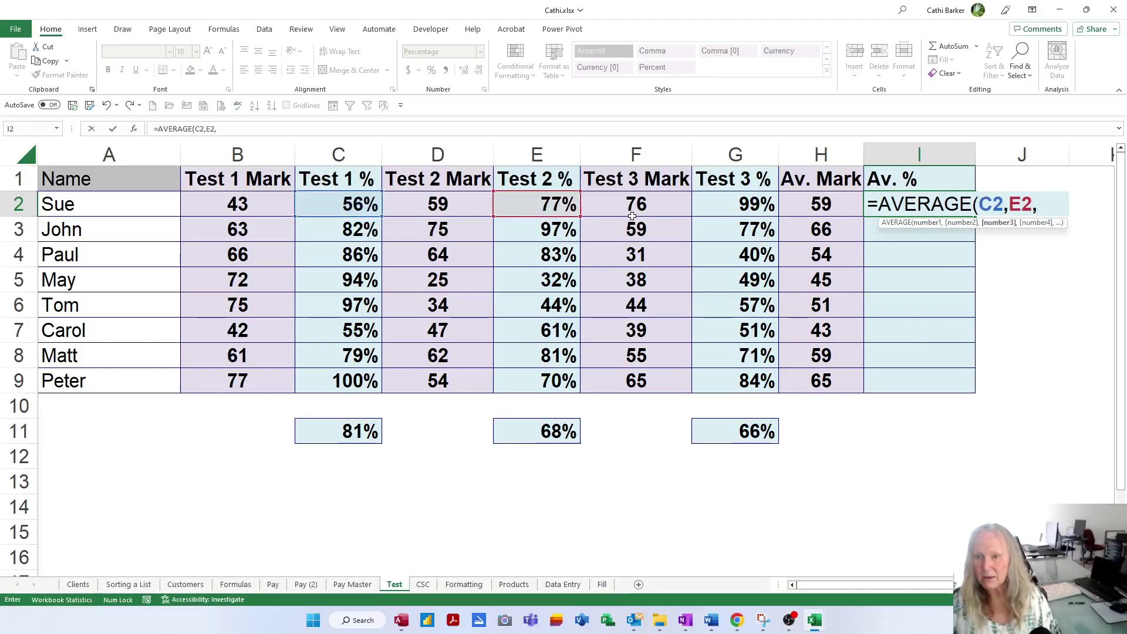
left_click(750, 207)
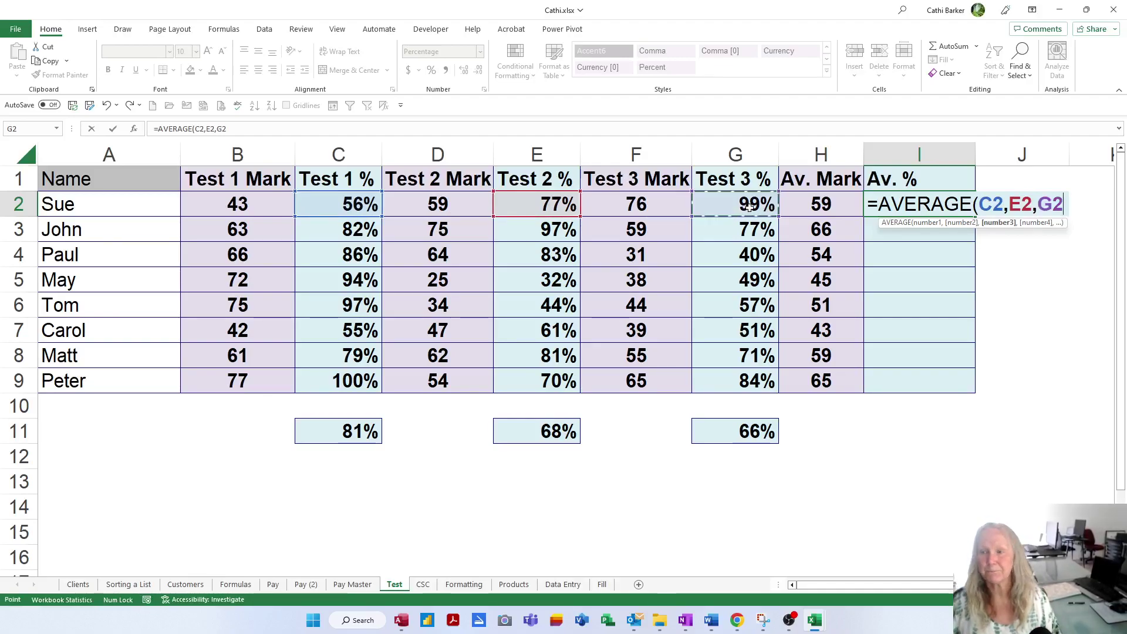
key("Return")
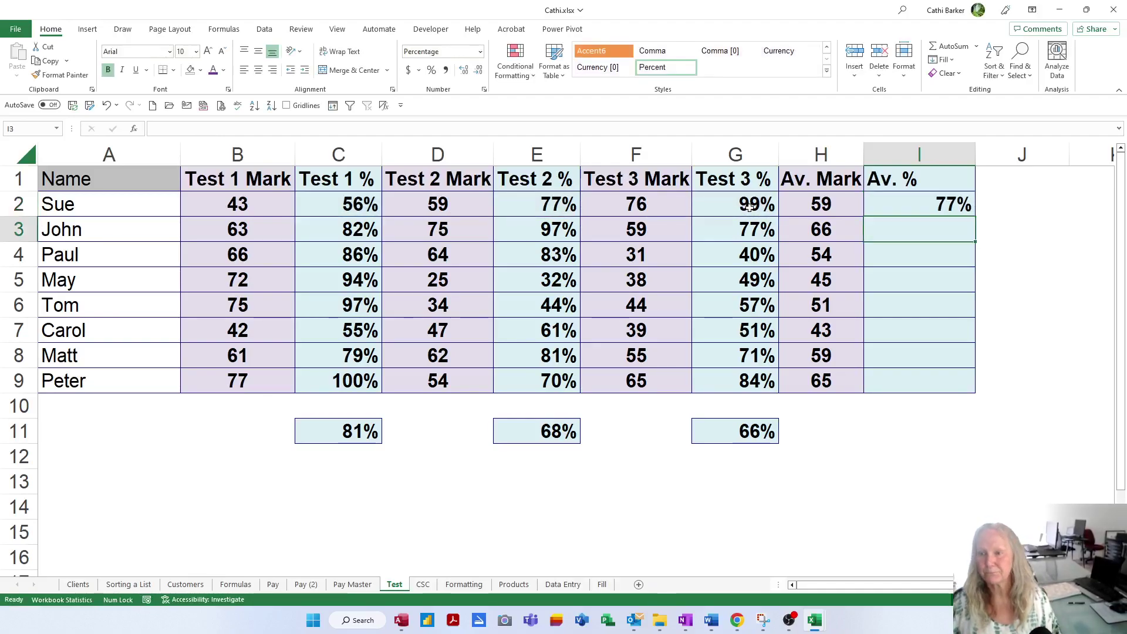
Fill the average percentage formula down to all students in I2:I9
left_click(922, 203)
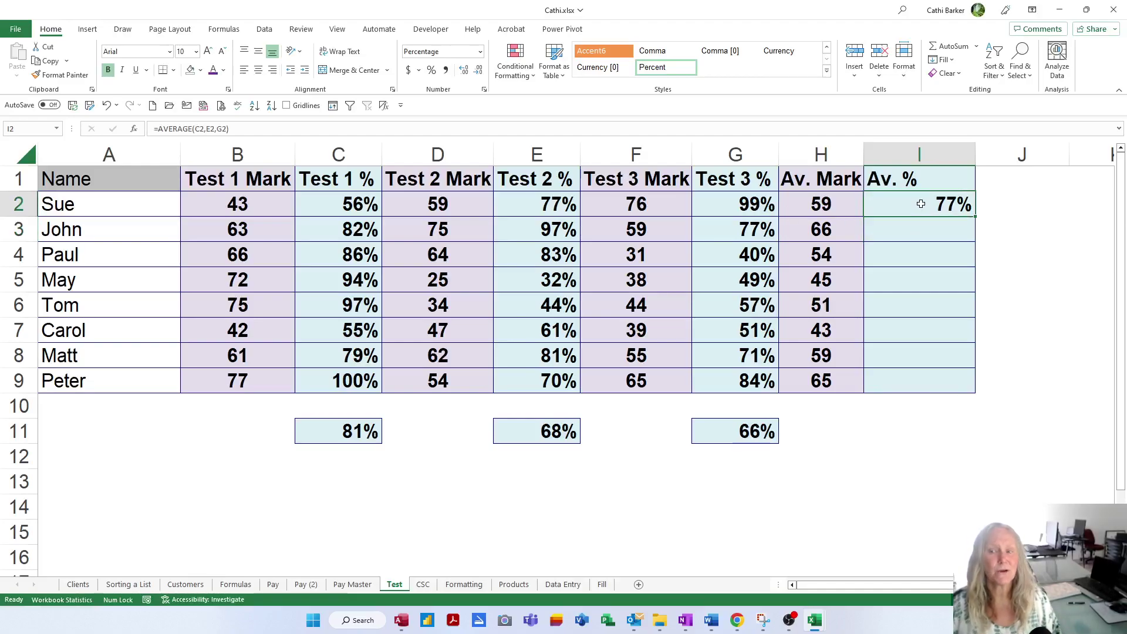
double_click(976, 216)
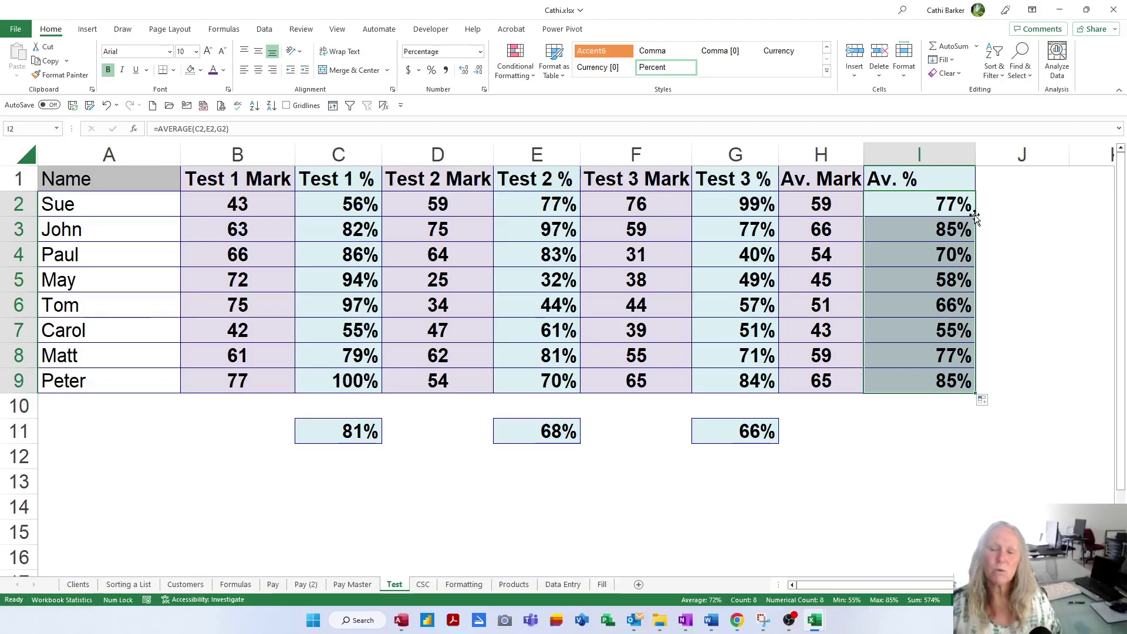
left_click(943, 432)
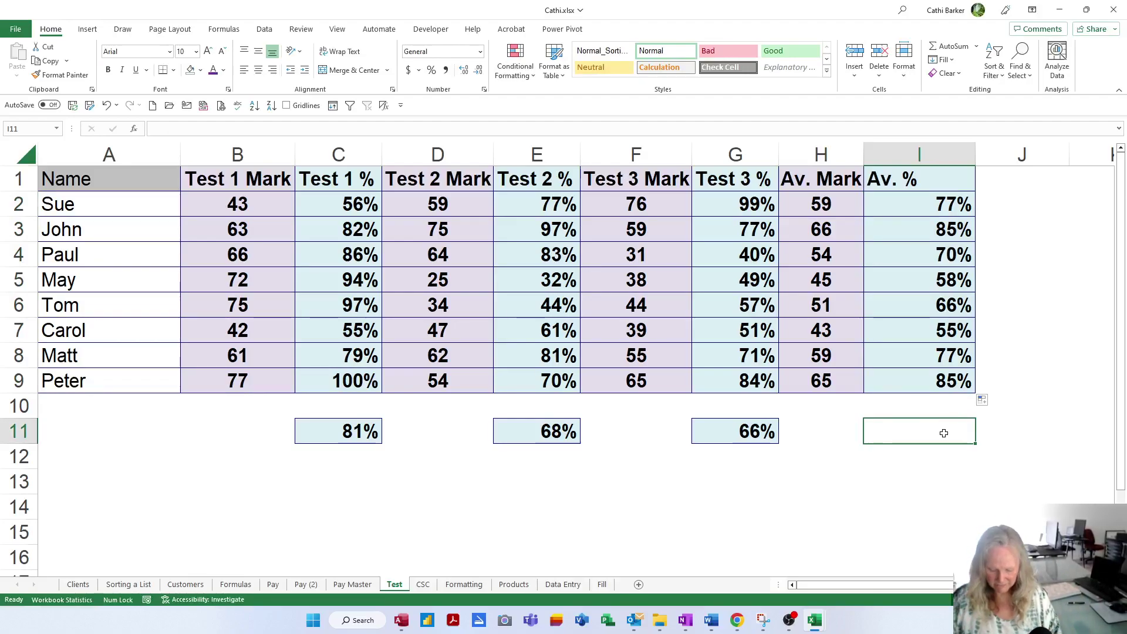
Enter =AVERAGE(I2:I9) in I11, giving a 72% overall average
type("=av")
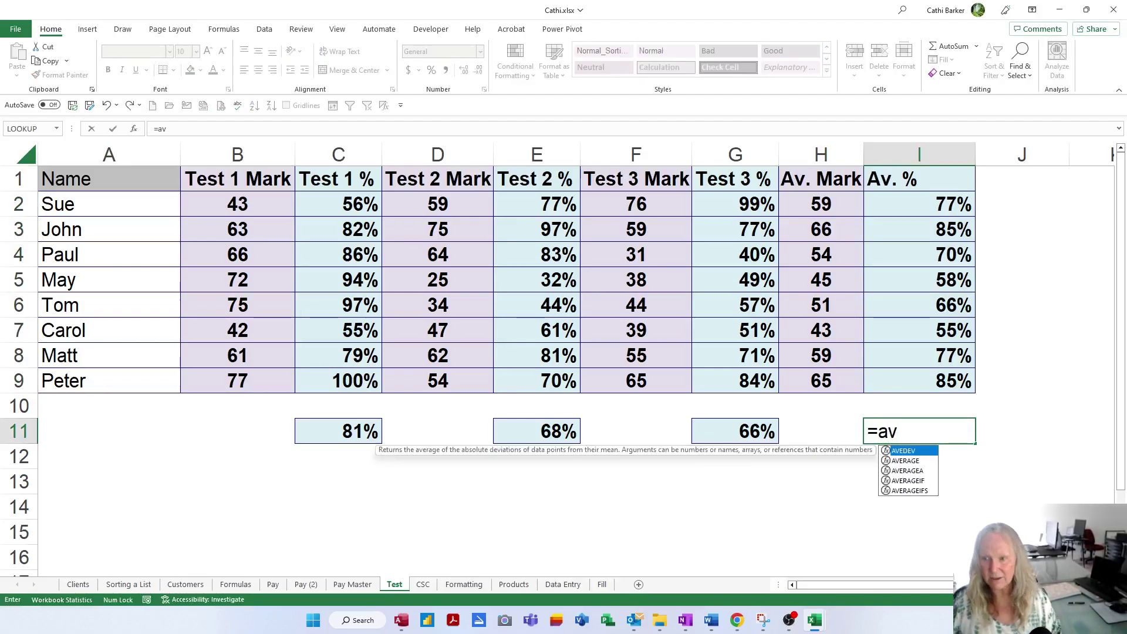
double_click(916, 461)
left_click_drag(945, 203, 982, 366)
key("Return")
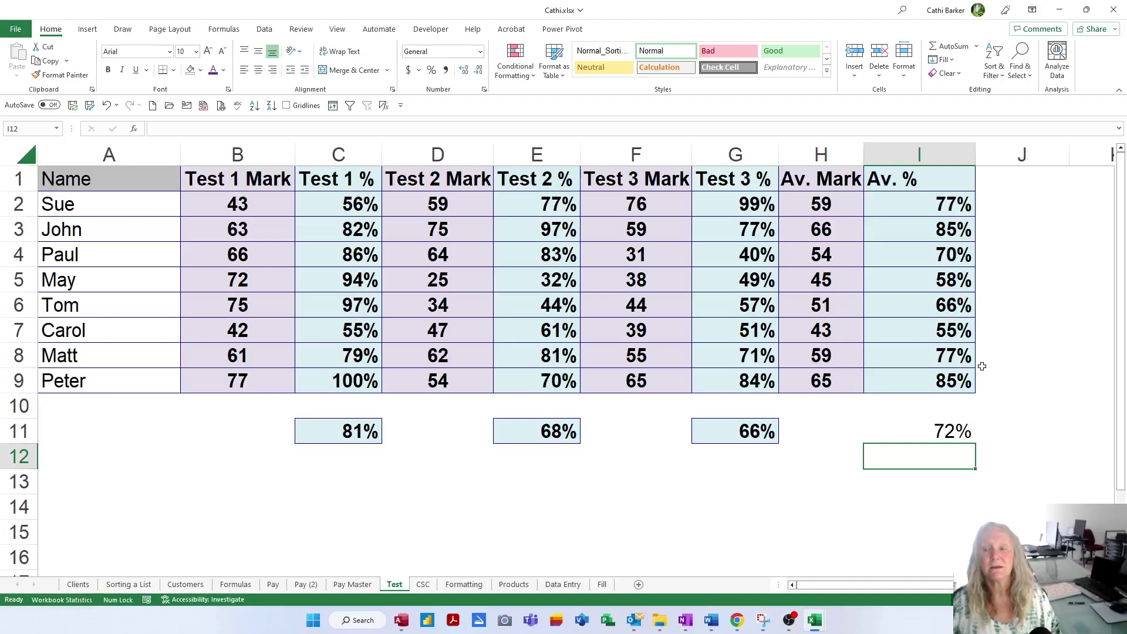
left_click(960, 432)
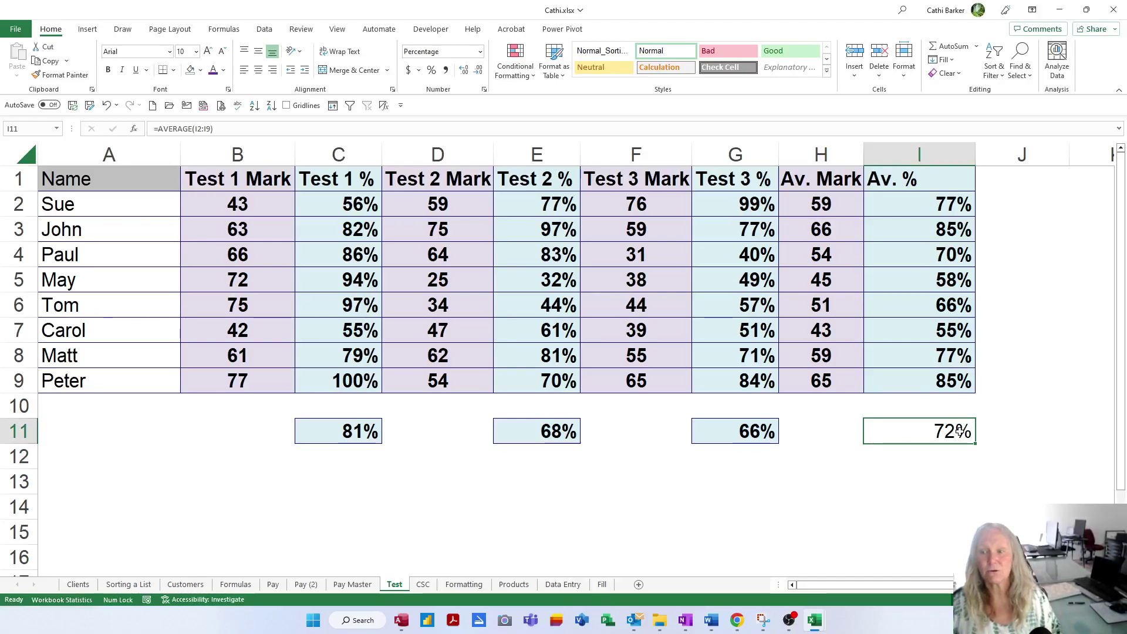
Copy I9's formatting onto the overall average in I11
left_click(954, 382)
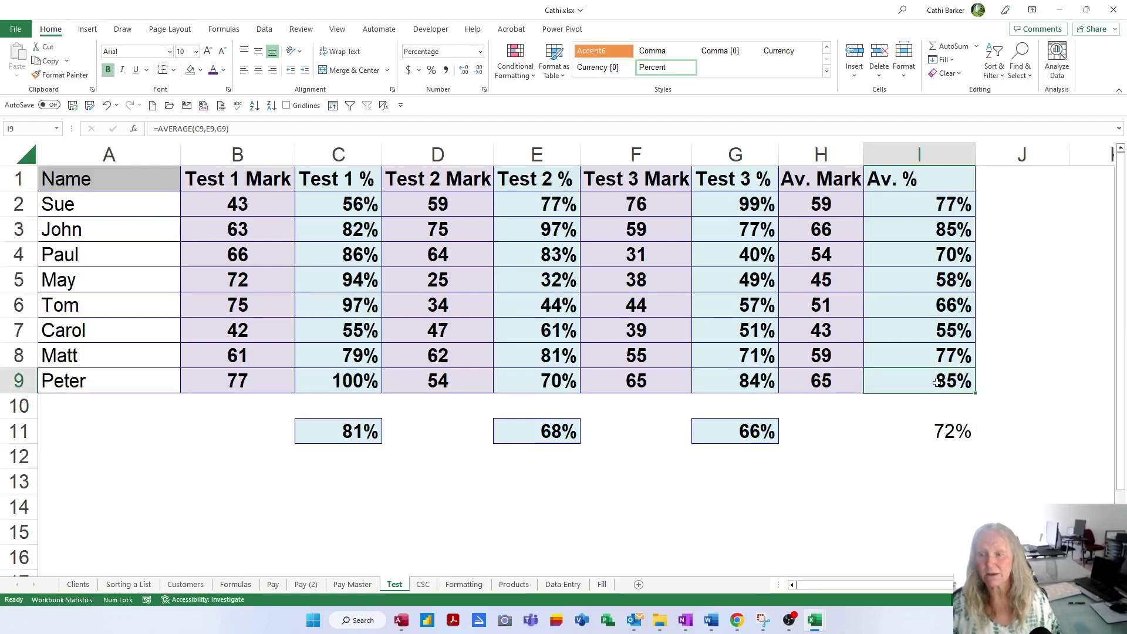
left_click(51, 75)
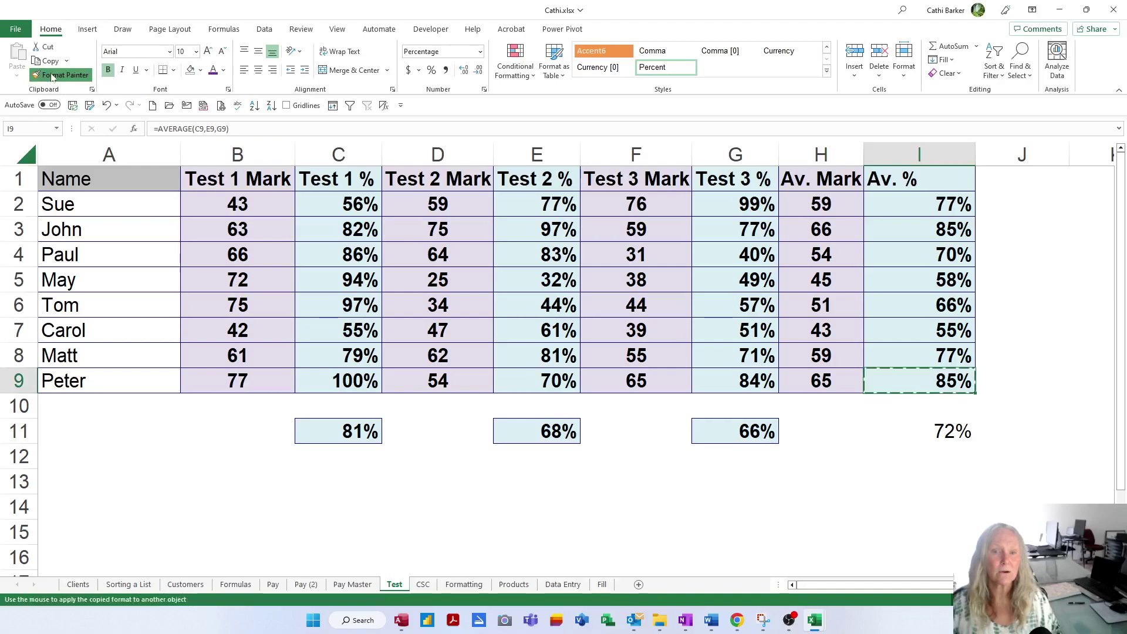
left_click(954, 432)
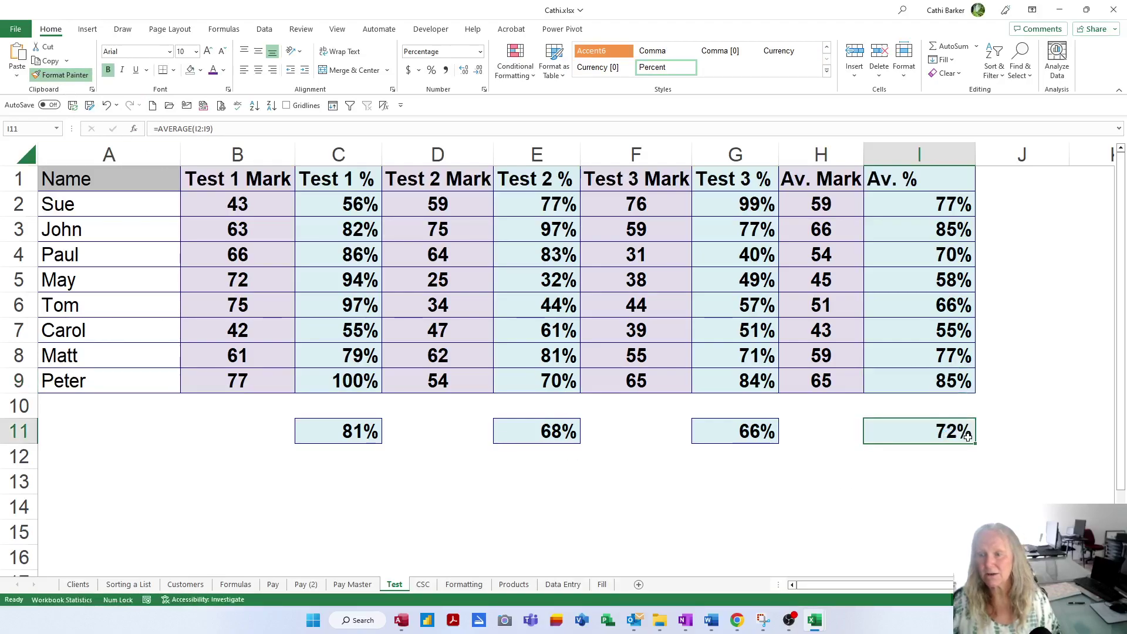